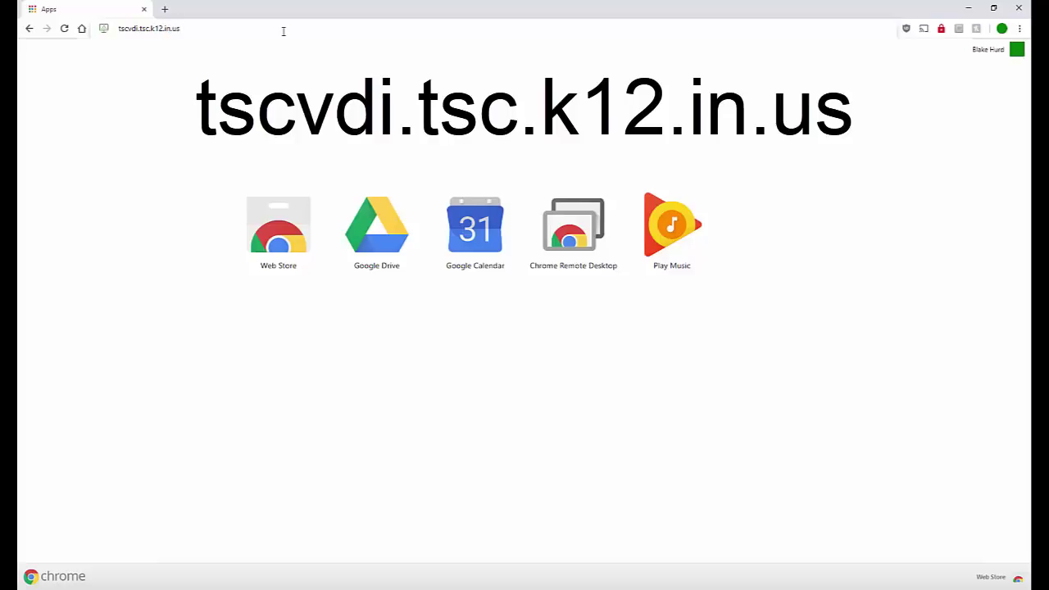
# Load the school's Horizon site, choose HTML Access, and log in with the account username and password.
pyautogui.press('Return')
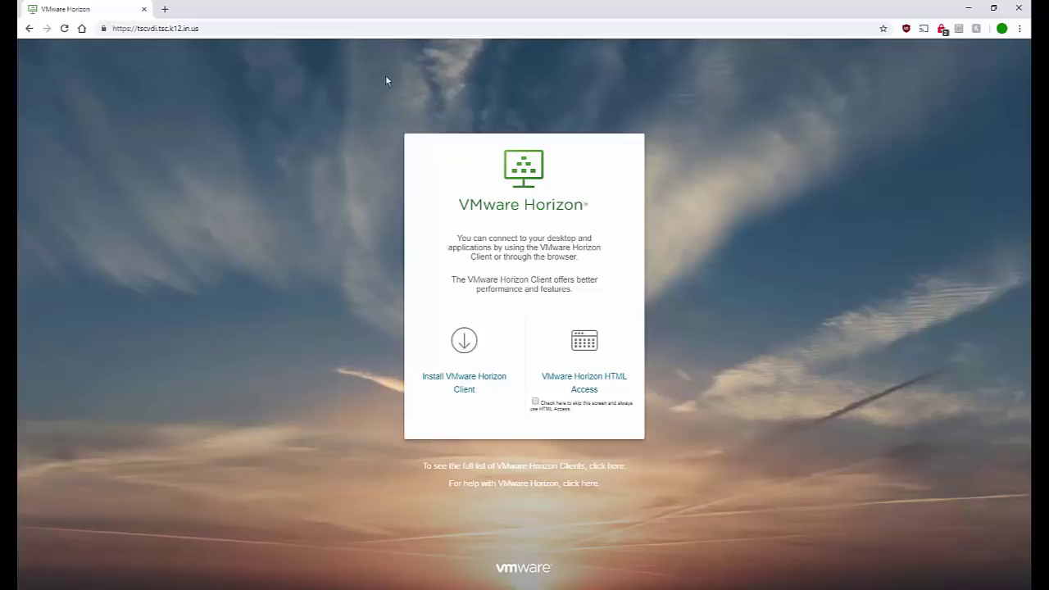
pyautogui.click(578, 378)
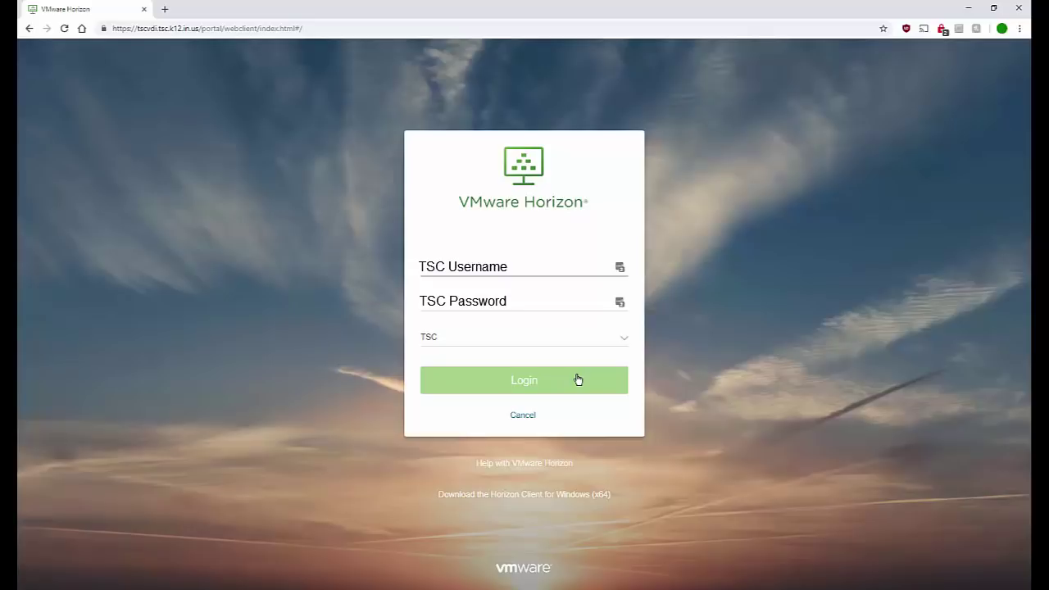
pyautogui.click(439, 264)
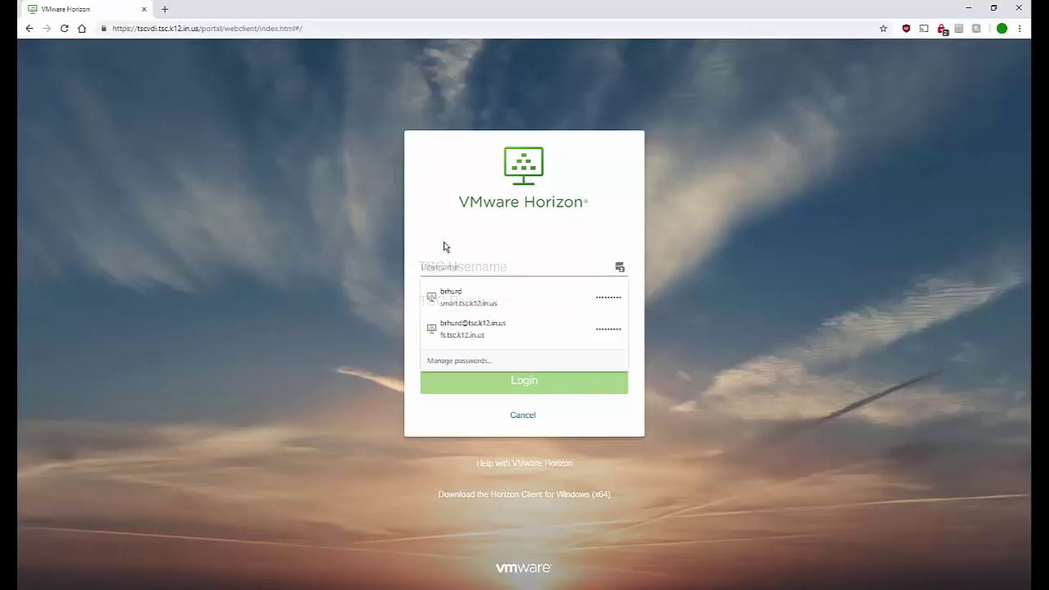
pyautogui.press('Tab')
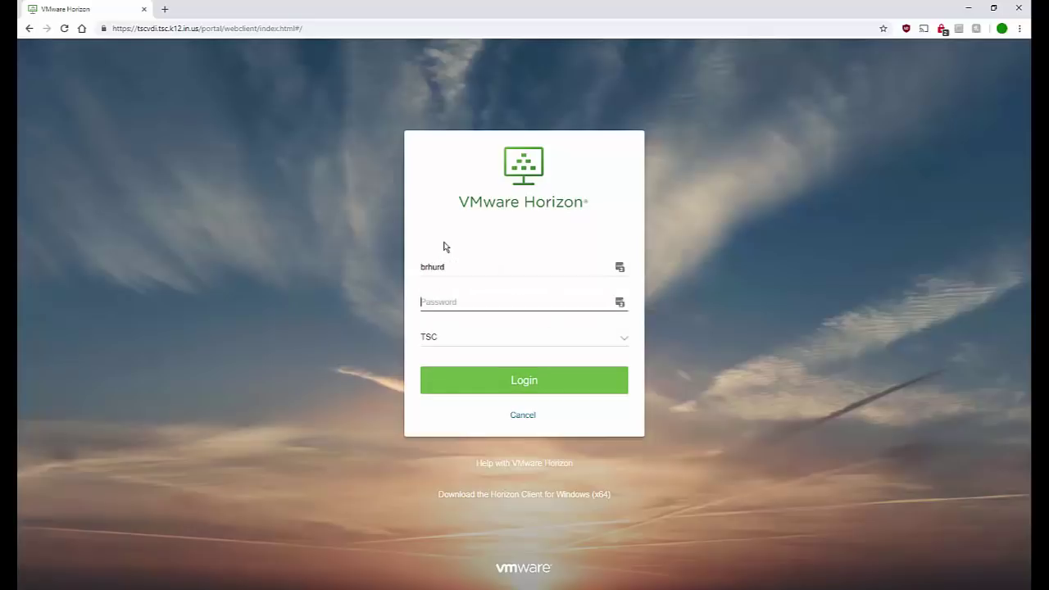
pyautogui.write('•••••••••')
pyautogui.press('Return')
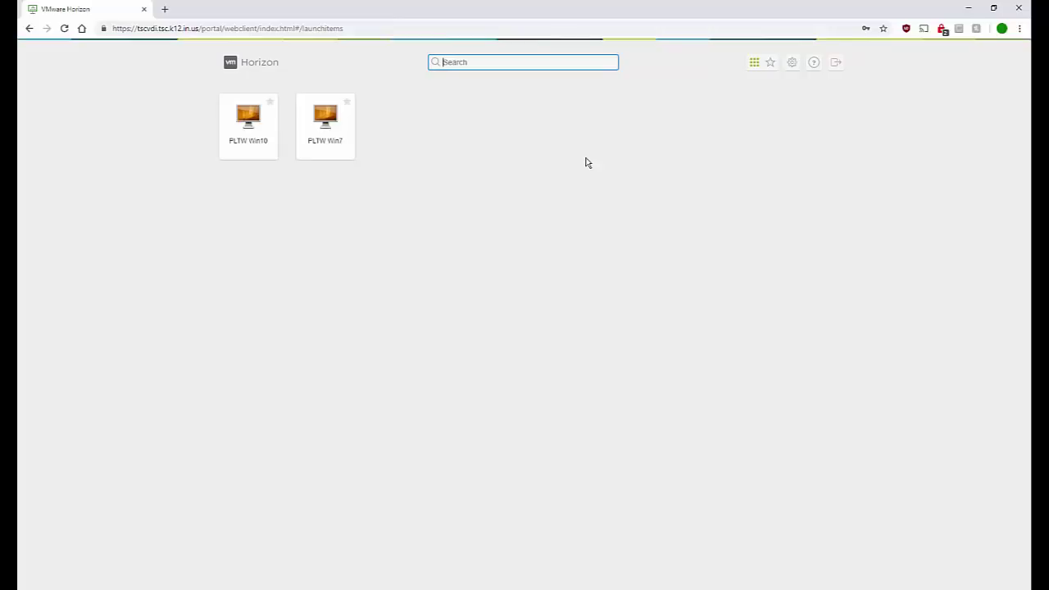
# Launch the PLTW Win10 remote desktop from the Horizon launch page.
pyautogui.click(245, 154)
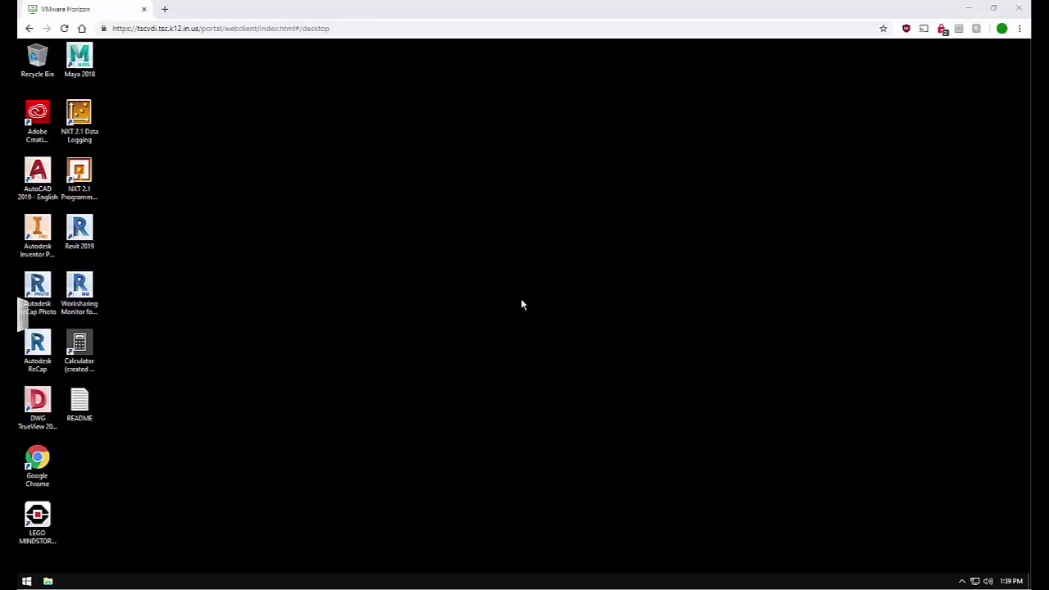
# Start Autodesk Inventor Professional 2019 from its desktop shortcut and dismiss the data collection notice.
pyautogui.click(46, 238)
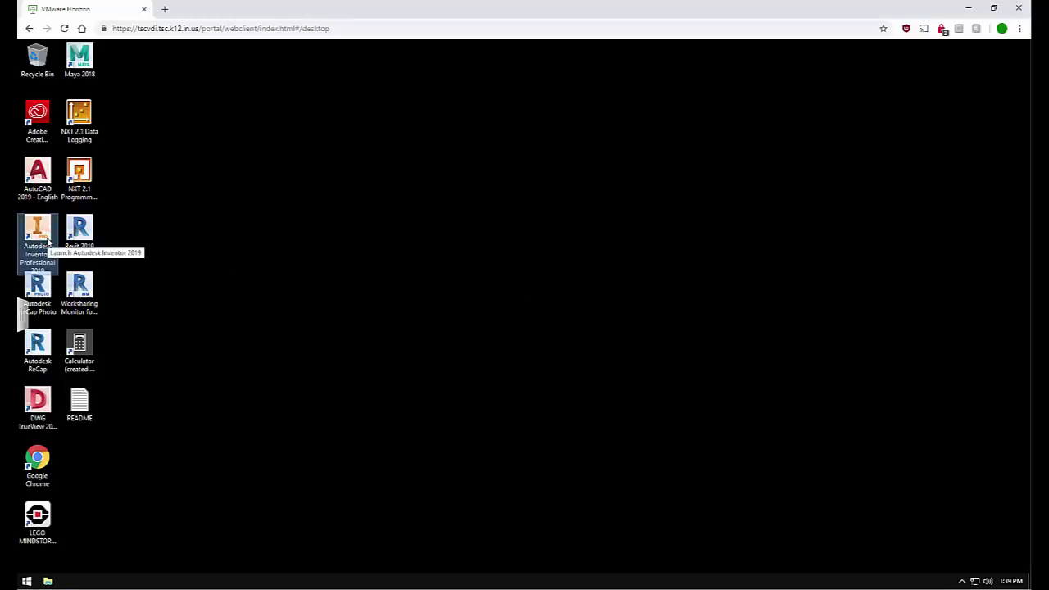
pyautogui.doubleClick(47, 238)
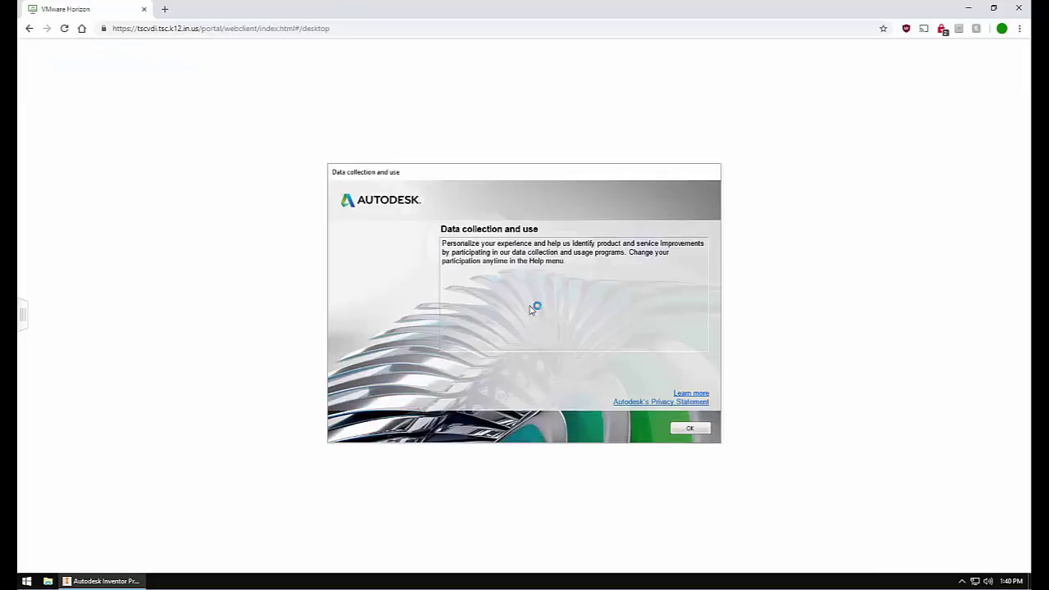
pyautogui.click(695, 429)
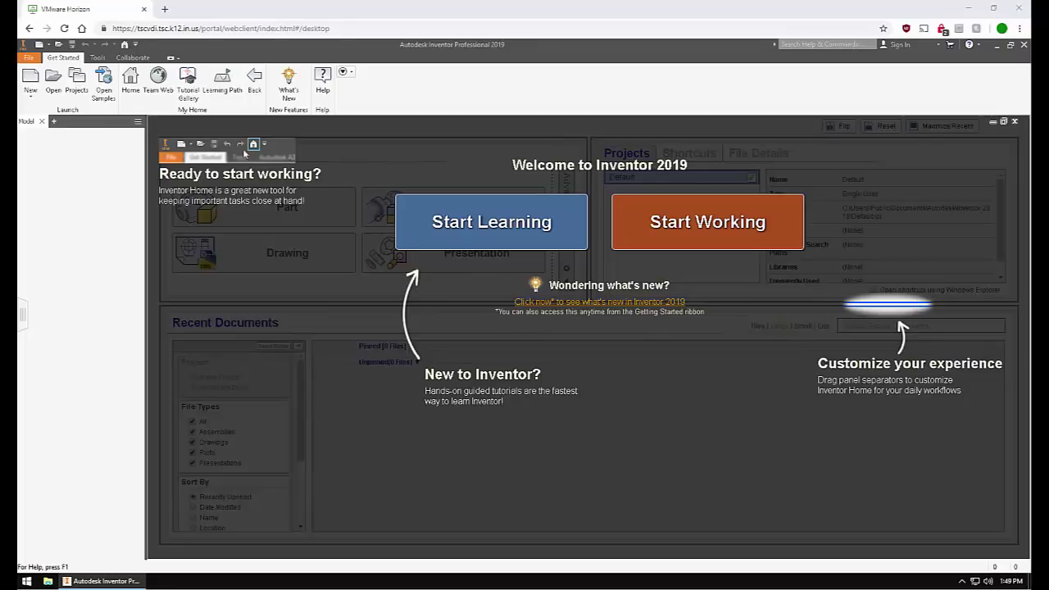
# Create a new part from the Metric Standard (mm).ipt template.
pyautogui.click(29, 58)
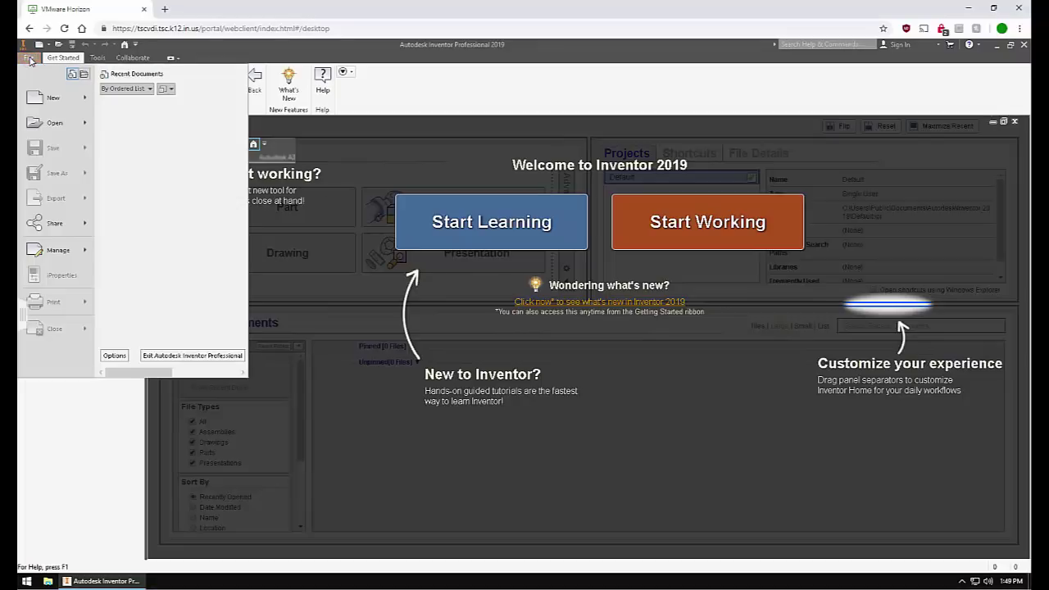
pyautogui.click(30, 98)
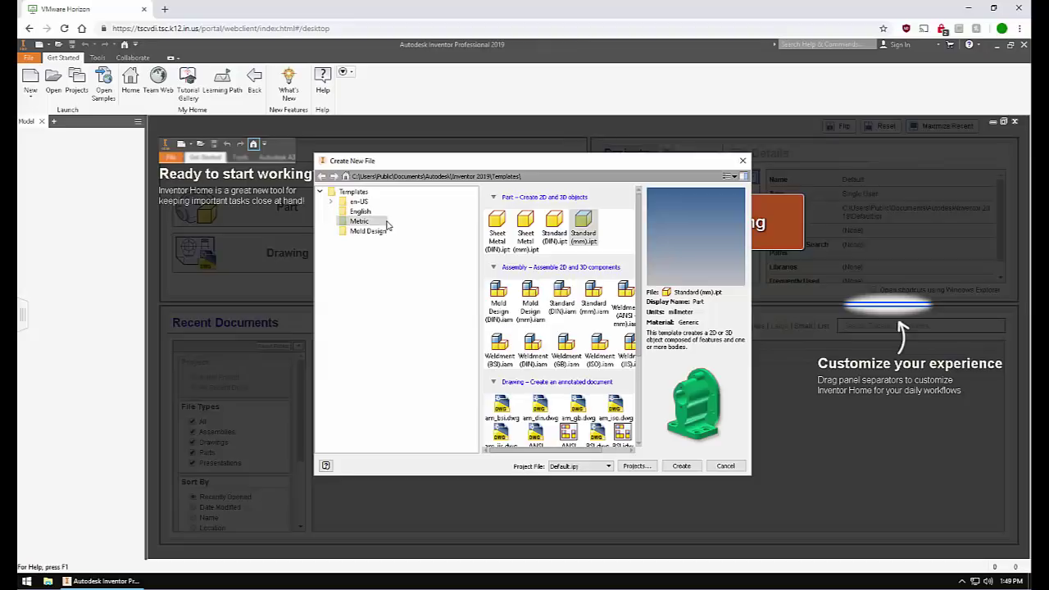
pyautogui.click(578, 232)
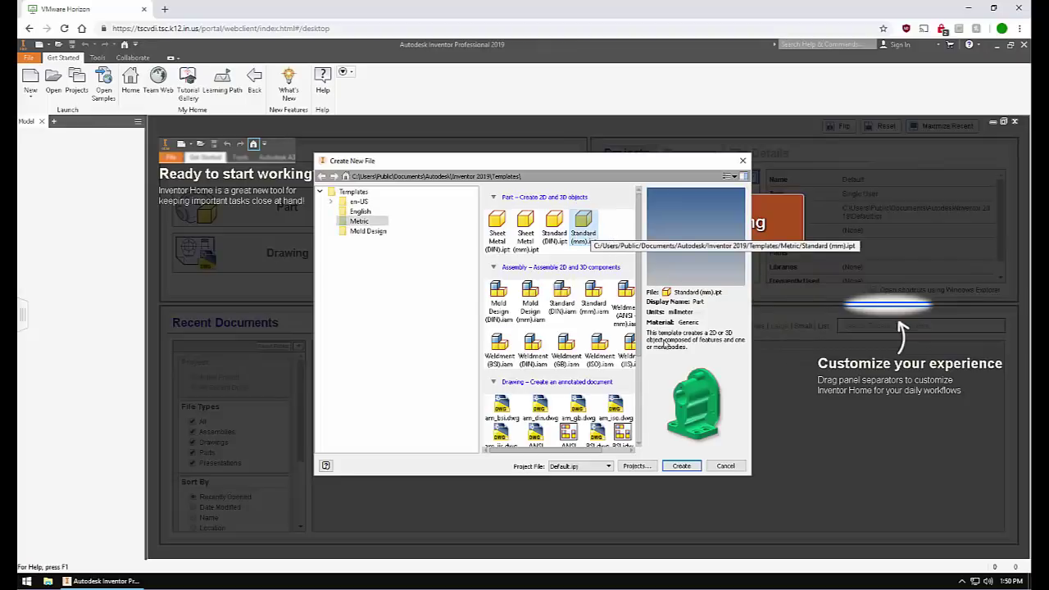
pyautogui.click(683, 466)
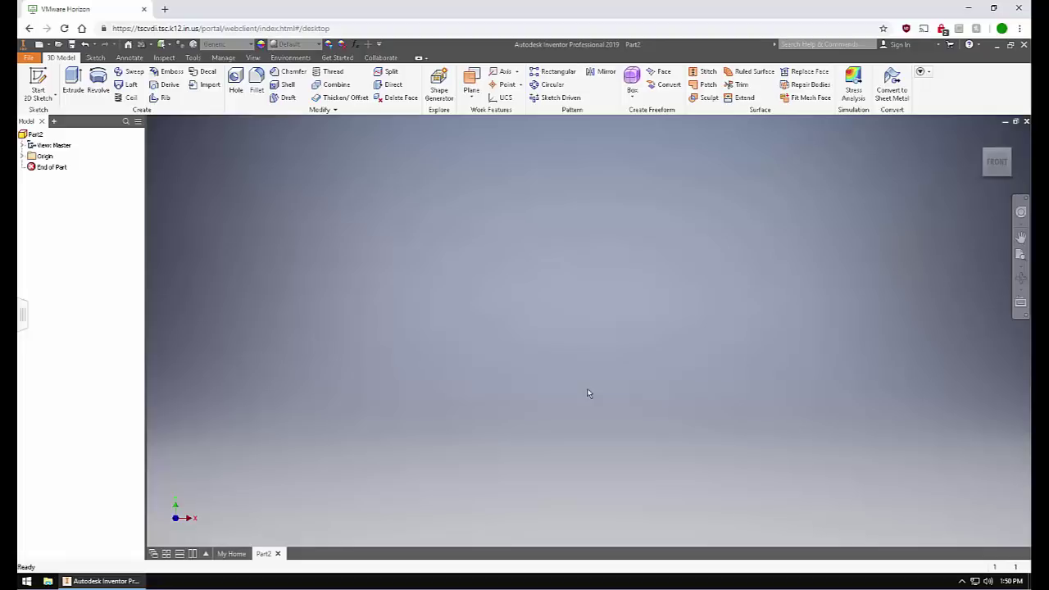
# Bring up the Save As dialog for Part2.
pyautogui.press('alt')
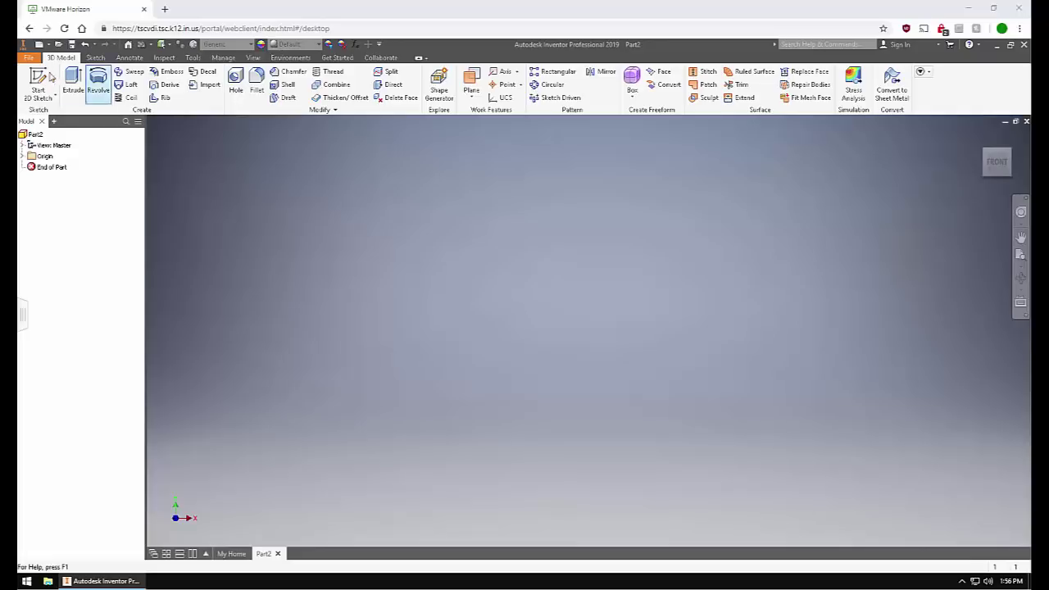
pyautogui.click(30, 58)
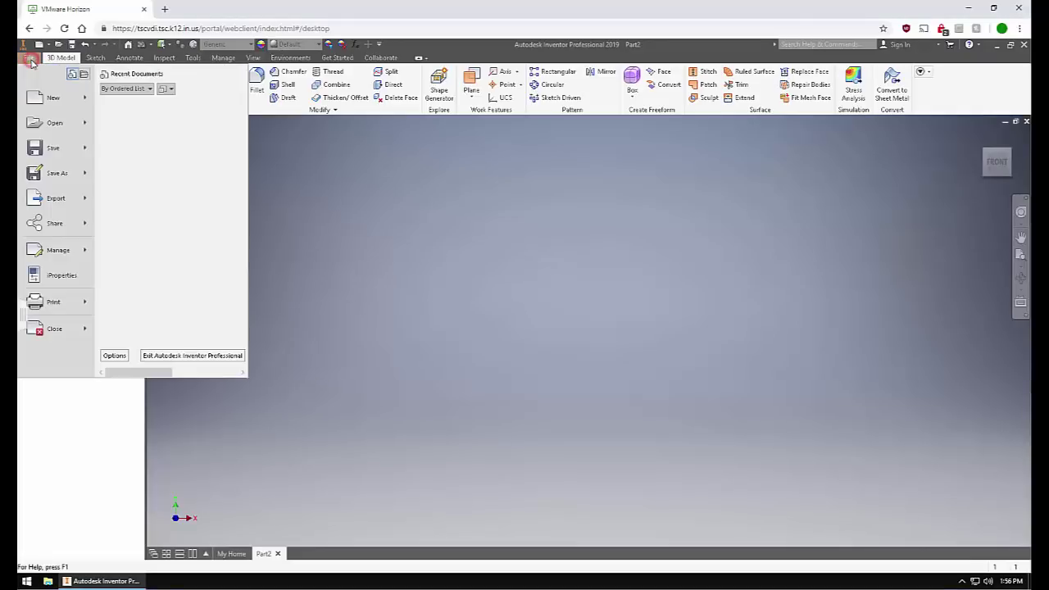
pyautogui.click(57, 173)
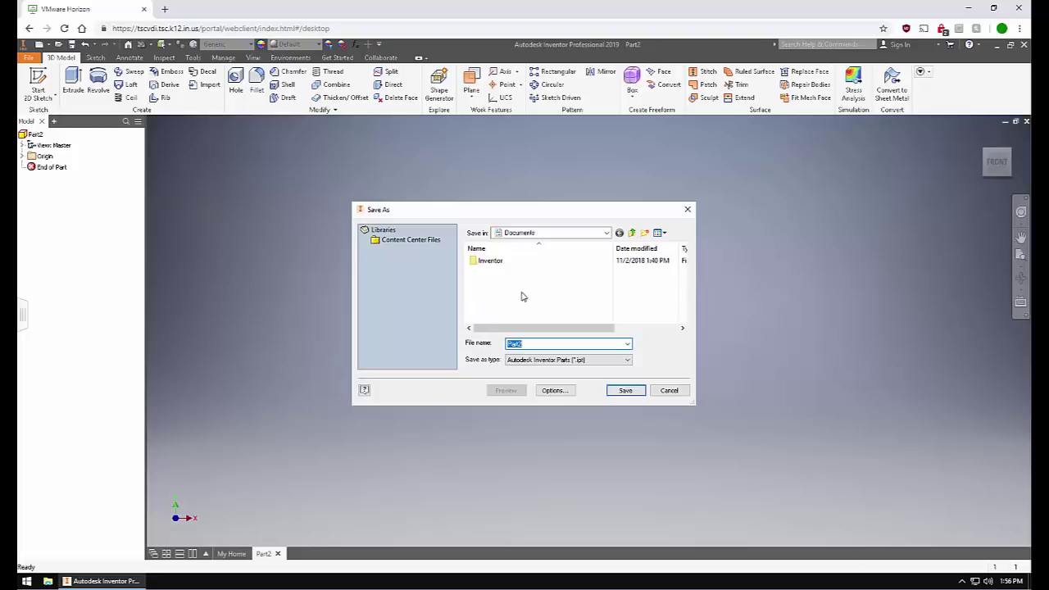
# Point the save location to the home drive (H:) and rename the file to 'Shape 1 2'.
pyautogui.click(608, 232)
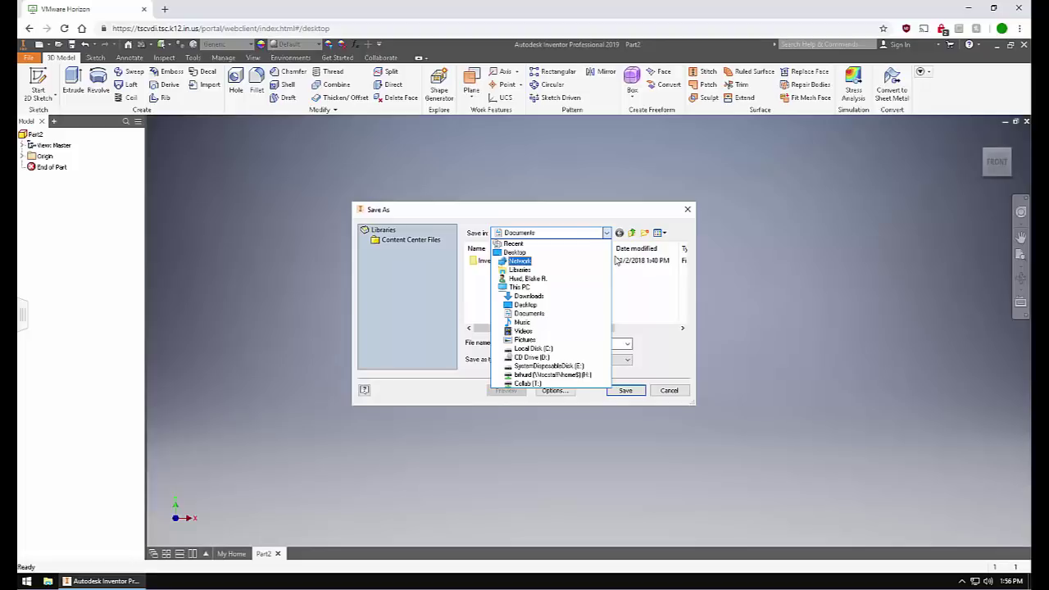
pyautogui.click(594, 376)
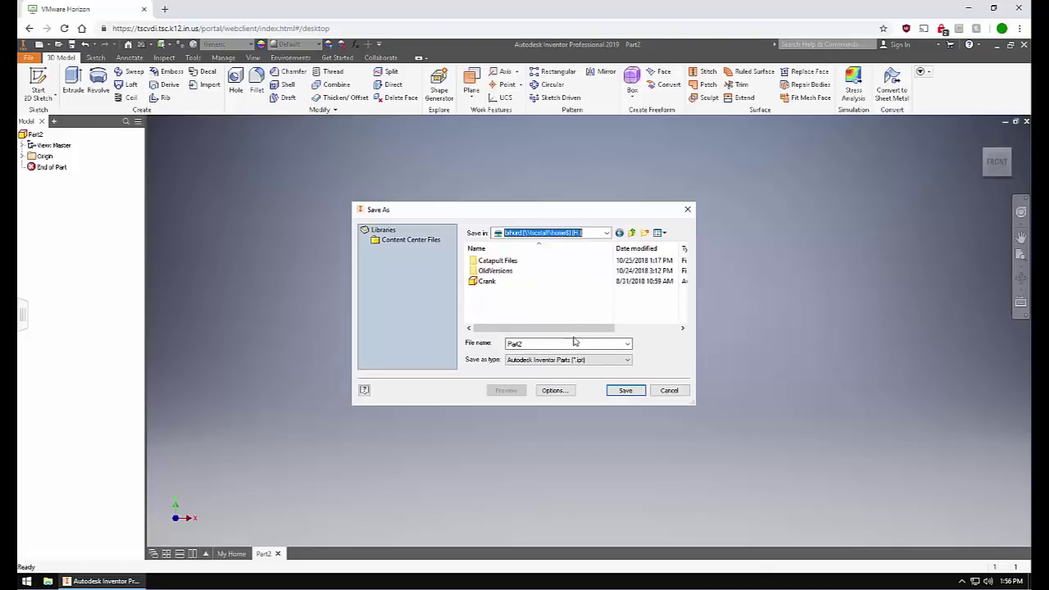
pyautogui.click(570, 345)
pyautogui.doubleClick(570, 344)
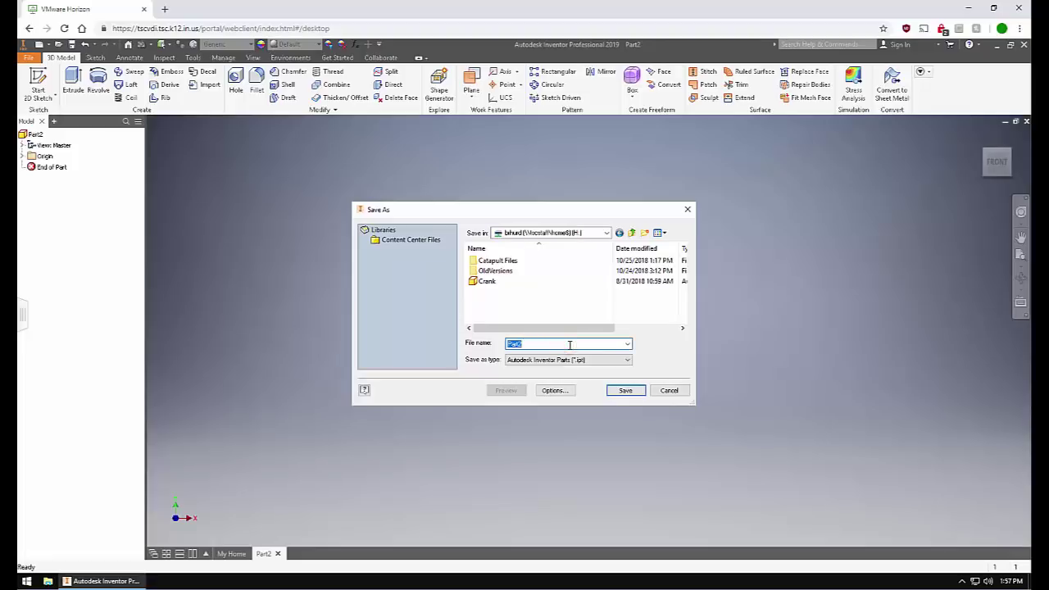
pyautogui.write('Shape 1')
pyautogui.write('2')
pyautogui.press('Return')
# Save the part as Shape 1 2, then bring up the Open dialog.
pyautogui.click(637, 392)
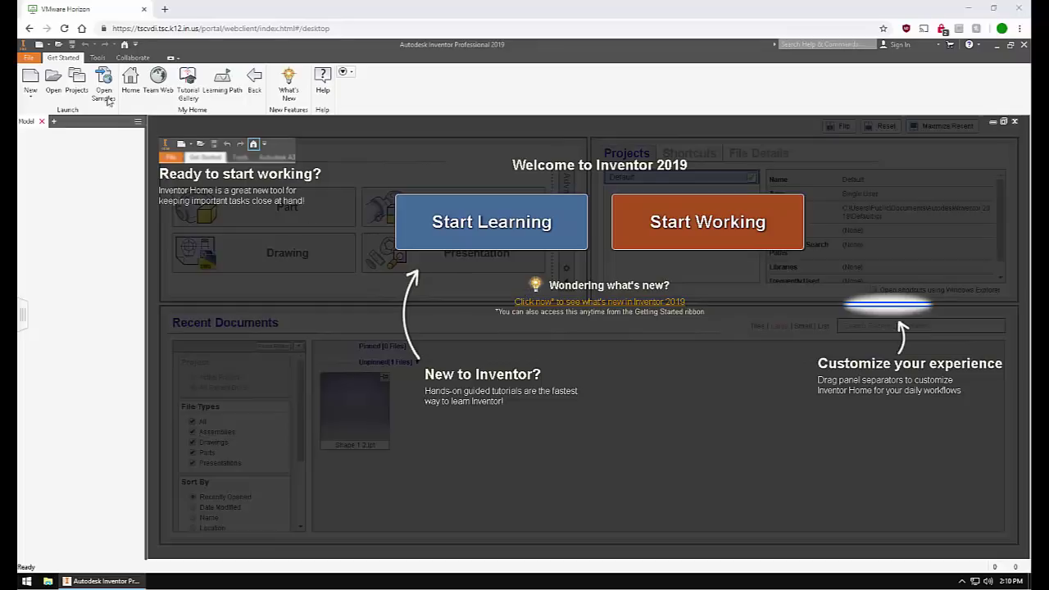
pyautogui.click(29, 59)
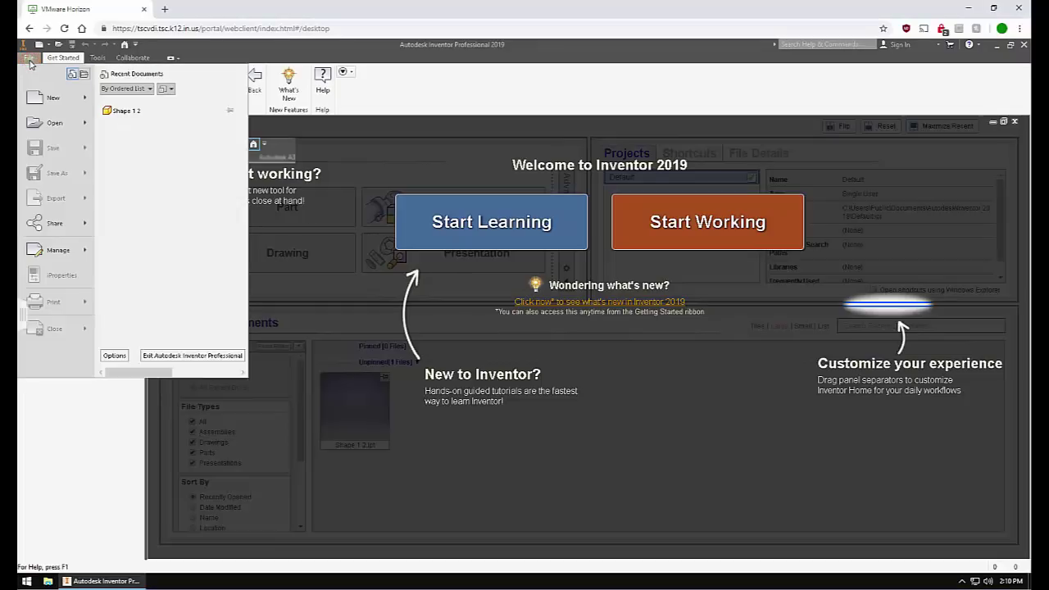
pyautogui.click(49, 122)
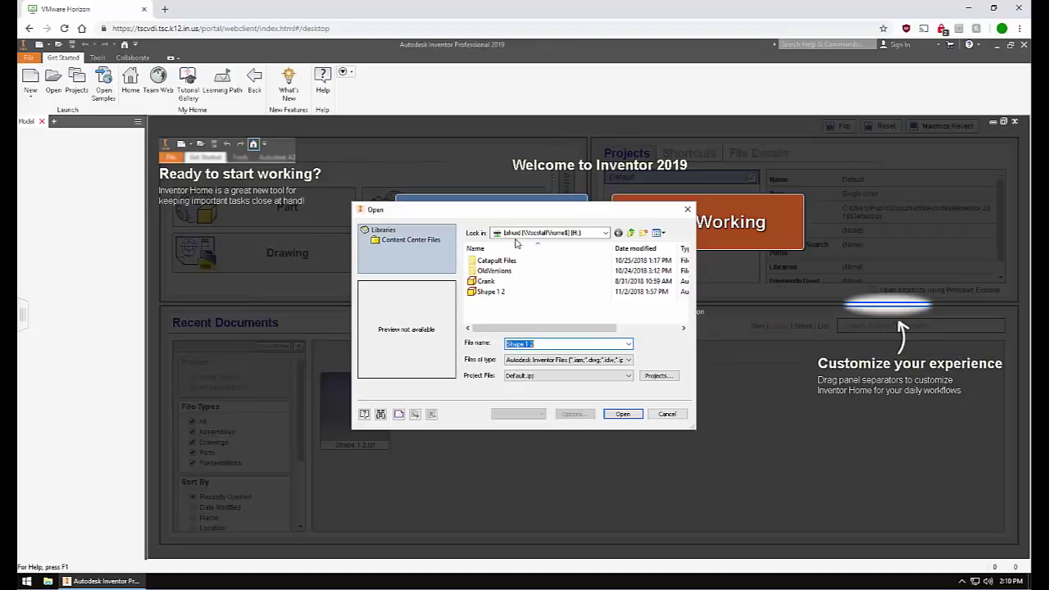
# Browse the home drive (H:) into the Crank folder, then show the View ribbon's display settings.
pyautogui.click(607, 236)
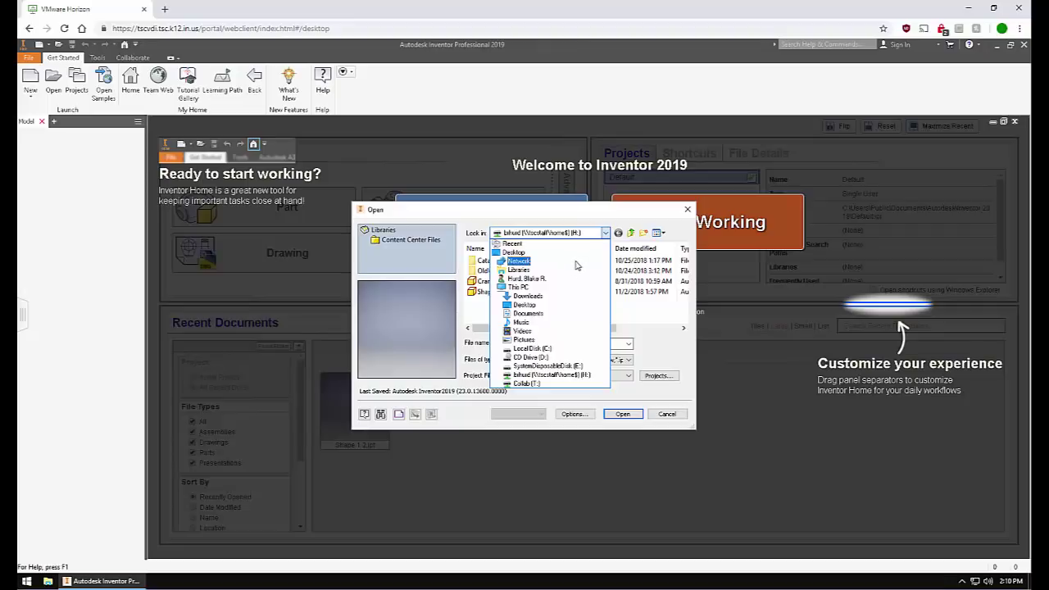
pyautogui.click(562, 377)
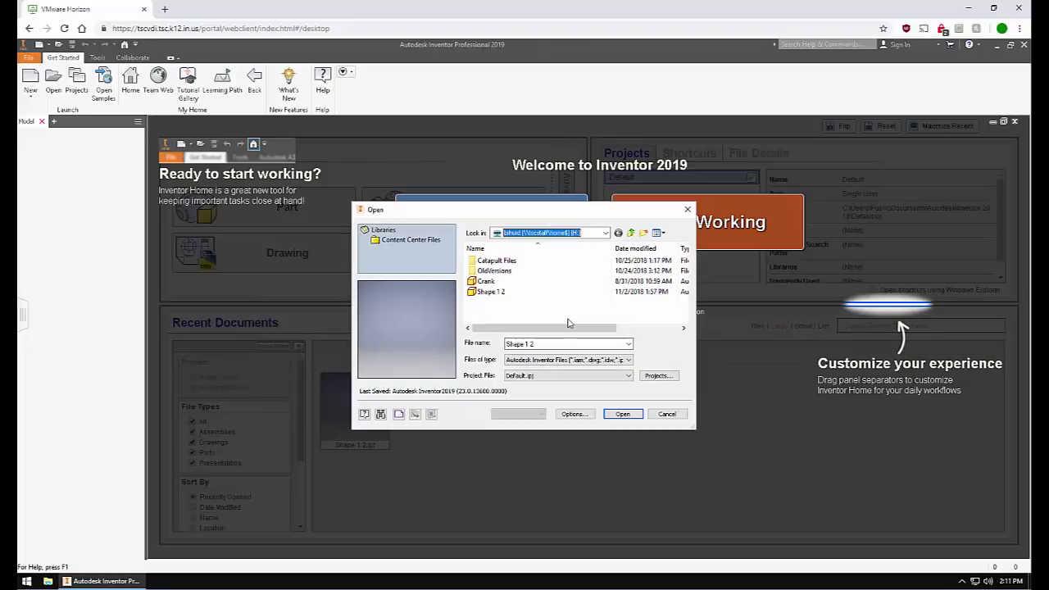
pyautogui.click(504, 281)
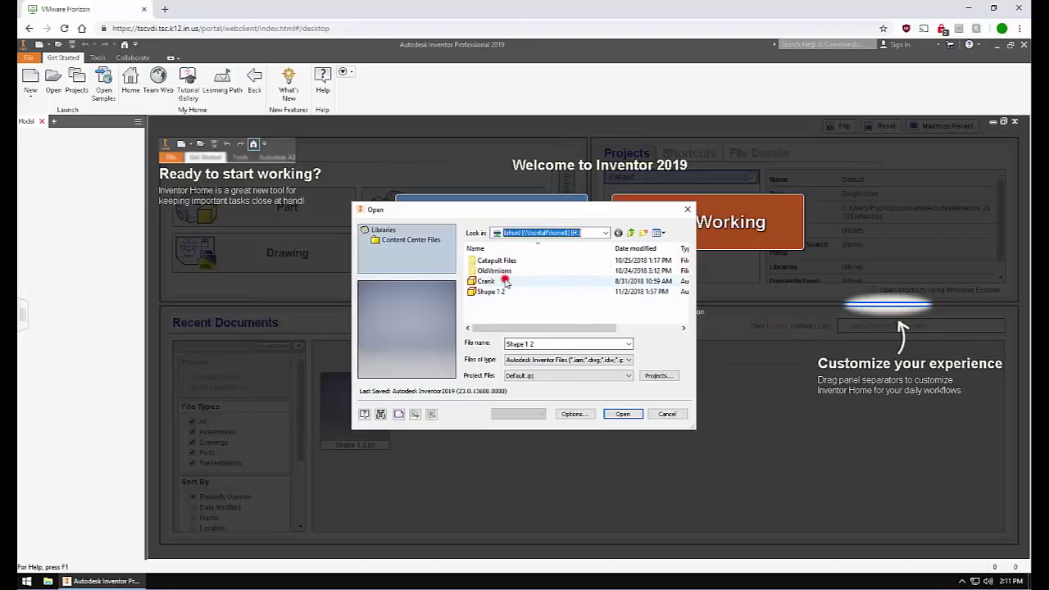
pyautogui.doubleClick(505, 281)
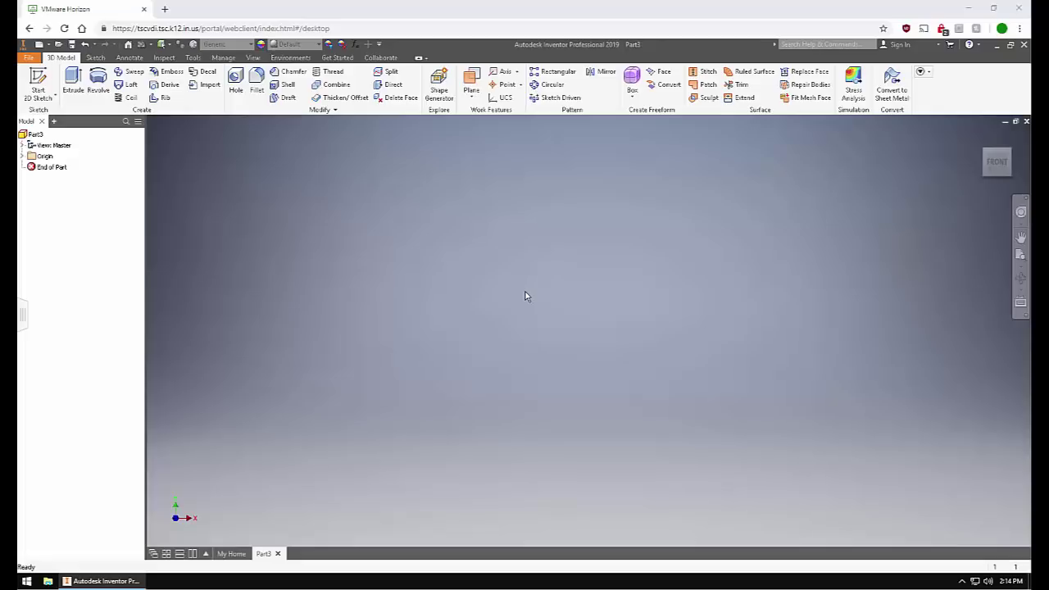
pyautogui.click(253, 59)
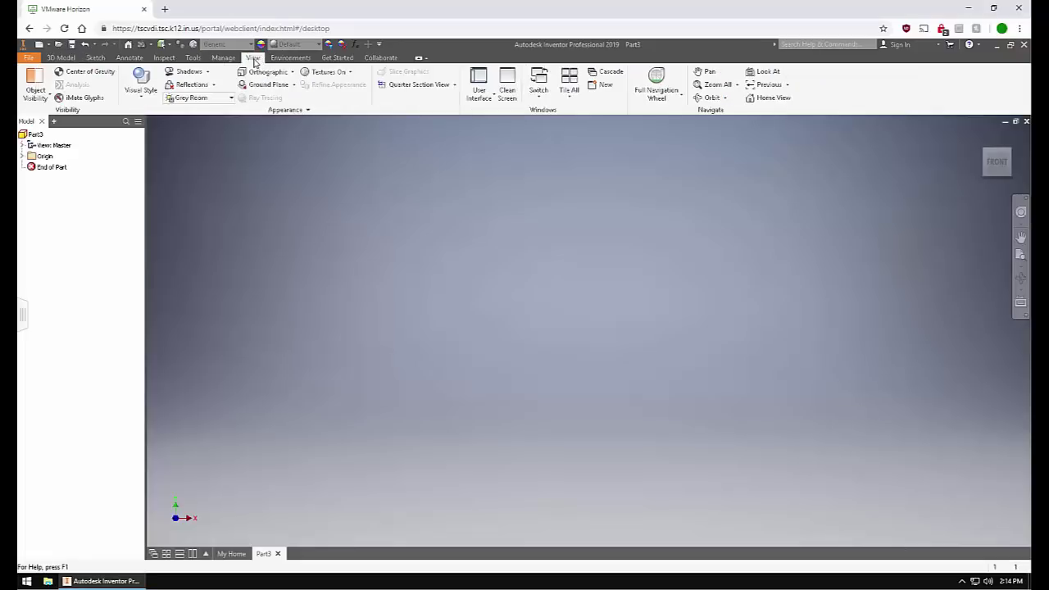
# Check the User Interface dropdown's list of interface elements that can be shown or hidden.
pyautogui.click(477, 98)
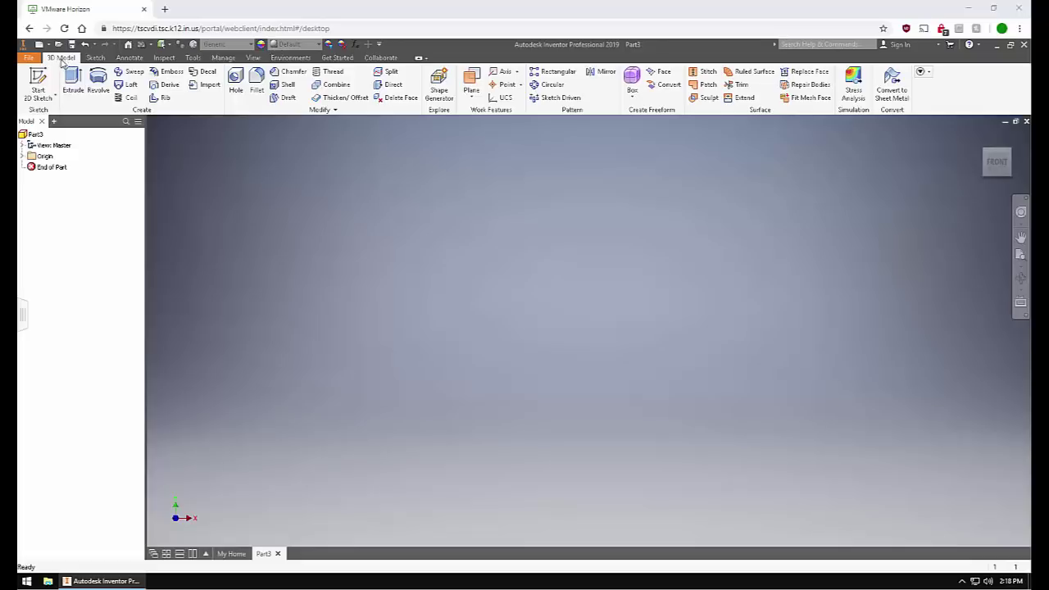
# Start a new 2D sketch, Sketch1, on Part3's XY plane.
pyautogui.click(40, 98)
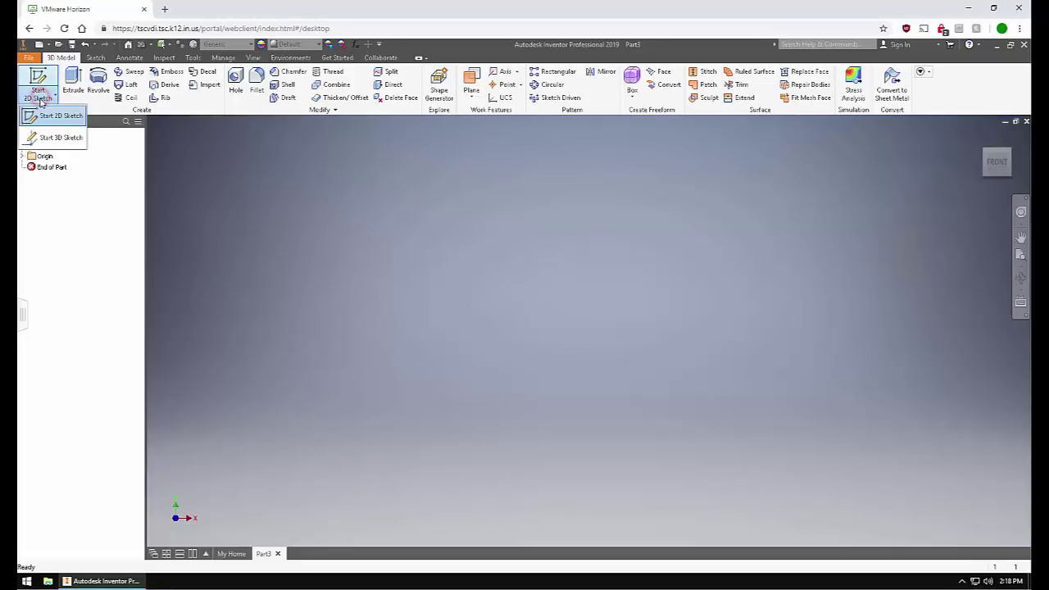
pyautogui.click(40, 112)
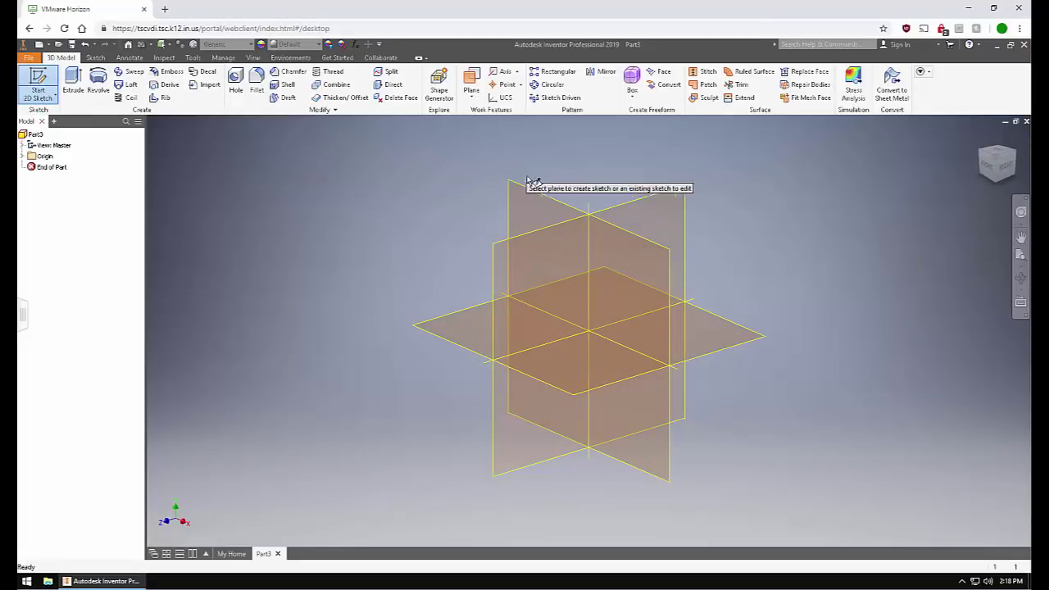
pyautogui.click(529, 204)
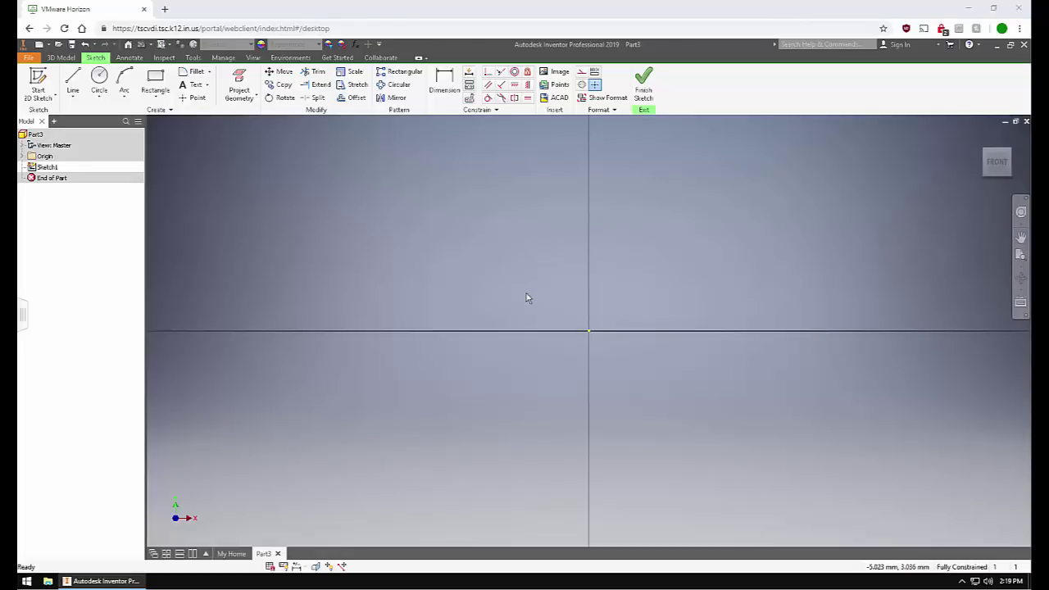
pyautogui.click(73, 86)
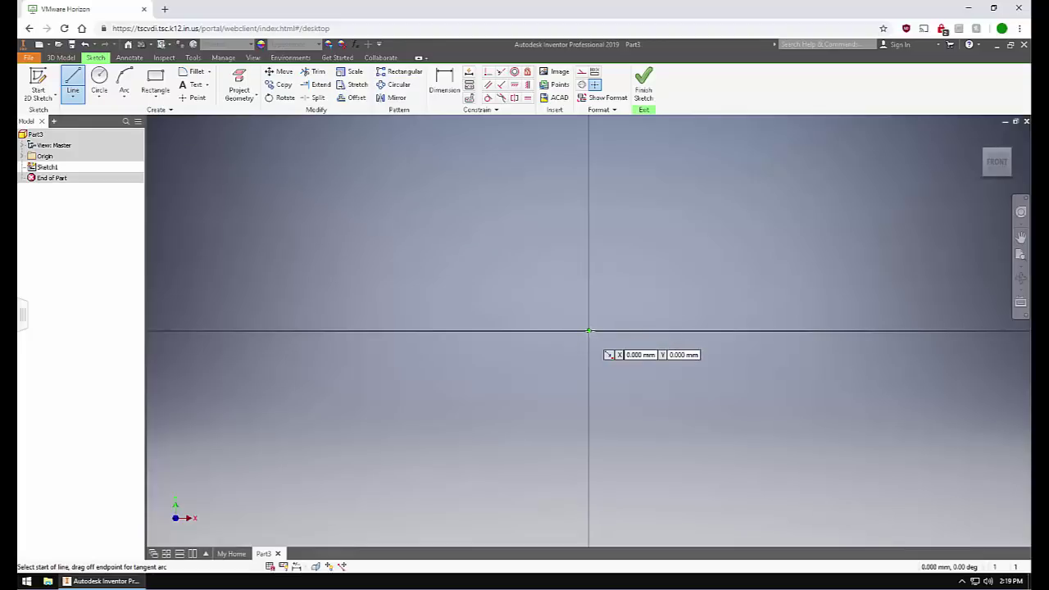
pyautogui.click(590, 330)
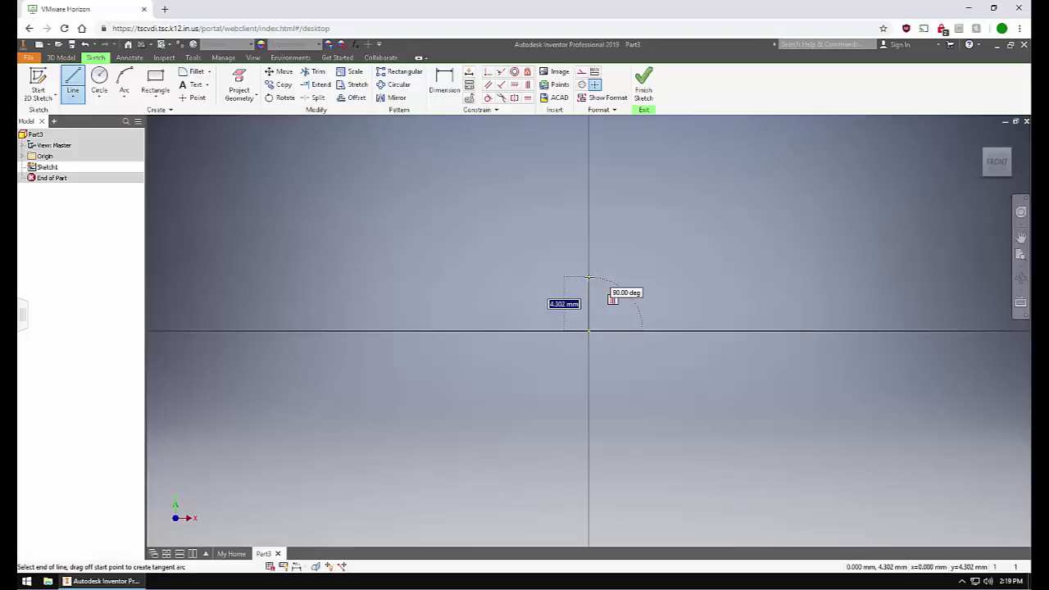
pyautogui.write('5mm')
pyautogui.press('Return')
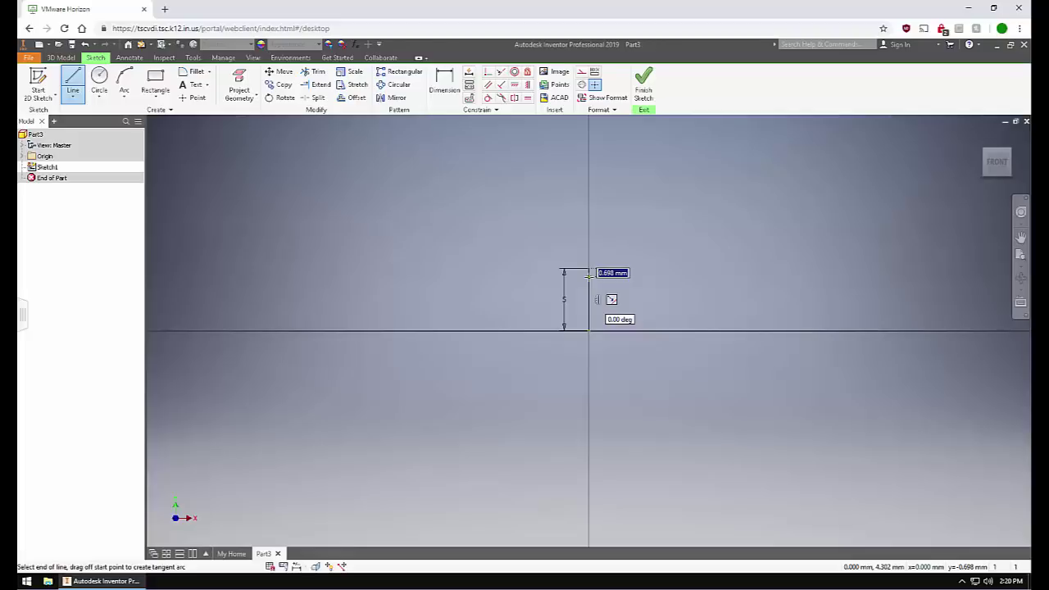
pyautogui.press('Escape')
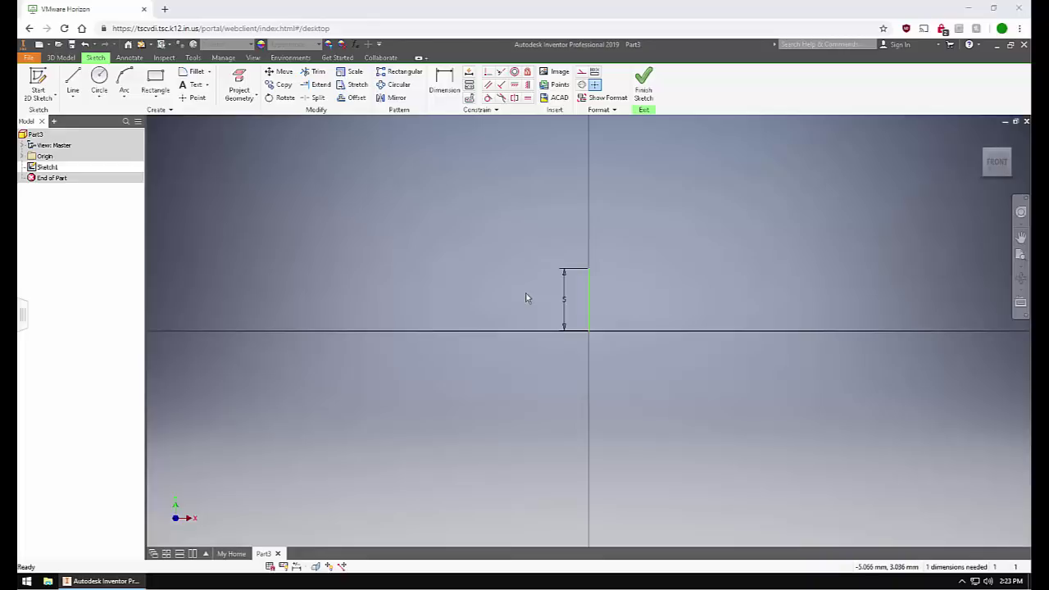
pyautogui.rightClick(591, 300)
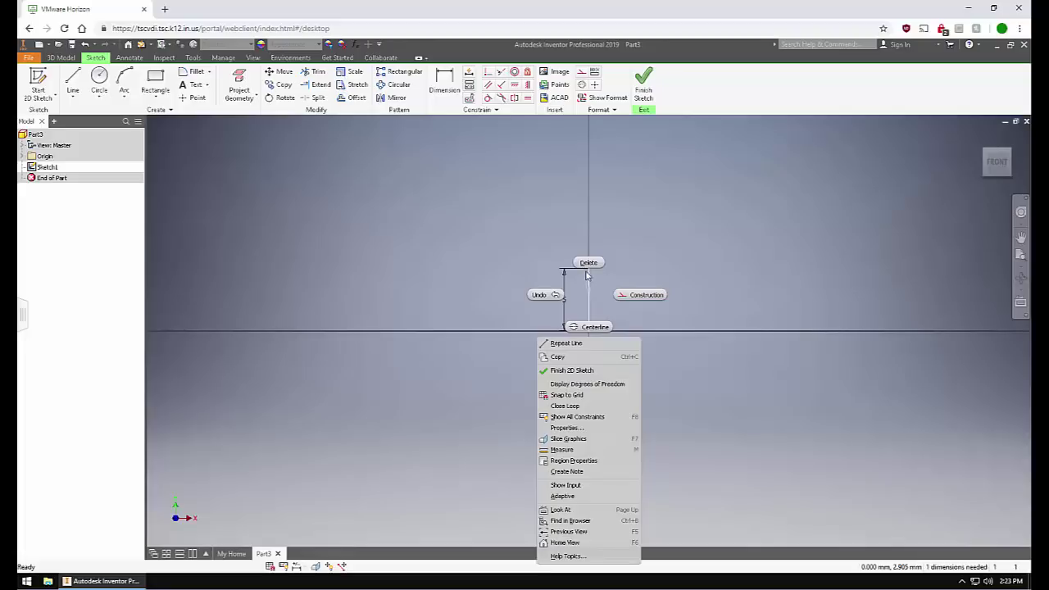
pyautogui.click(590, 263)
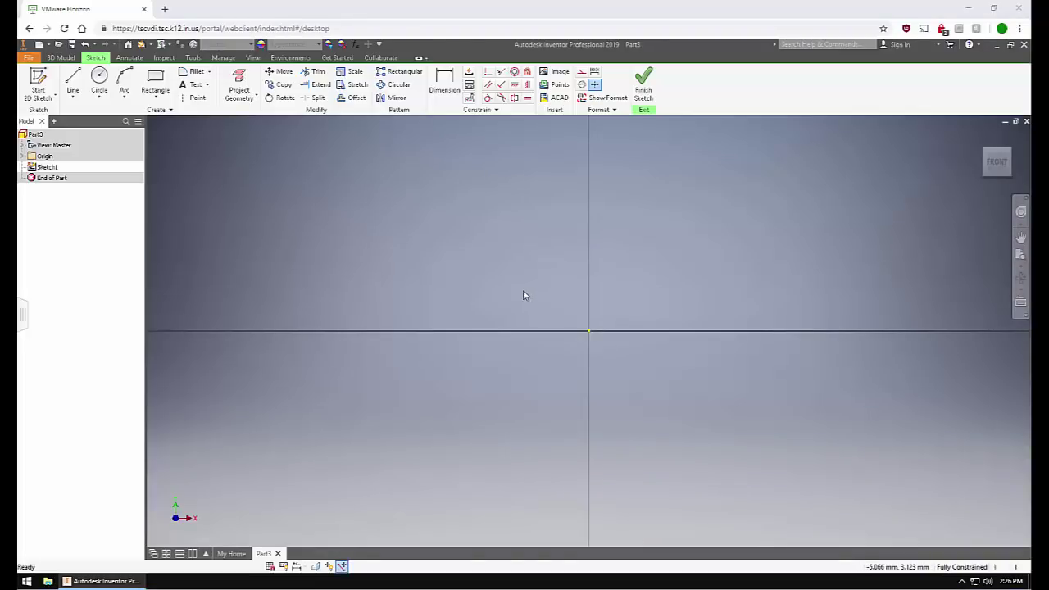
pyautogui.click(97, 76)
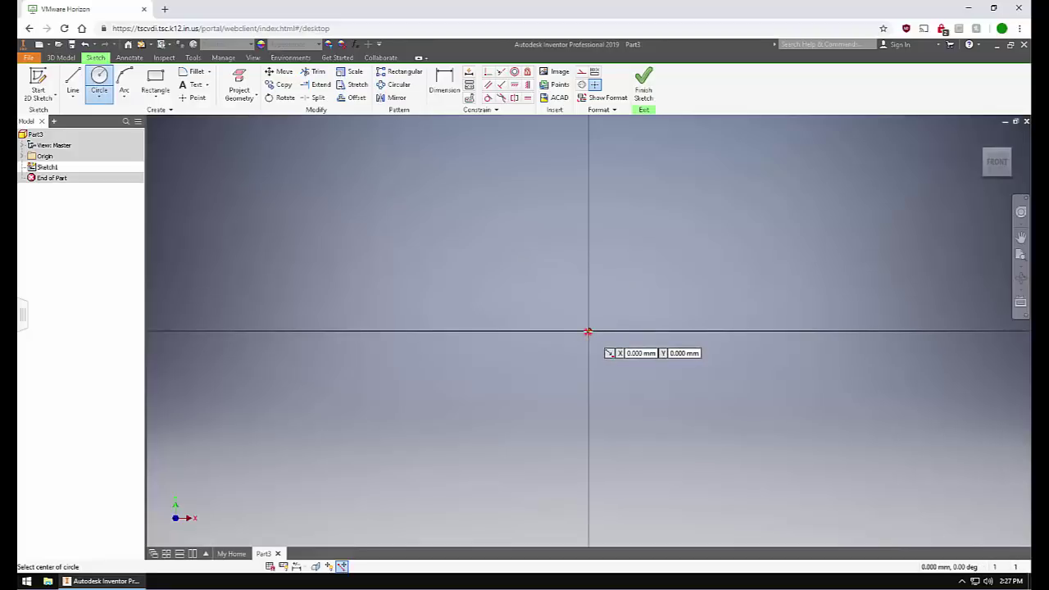
pyautogui.click(587, 331)
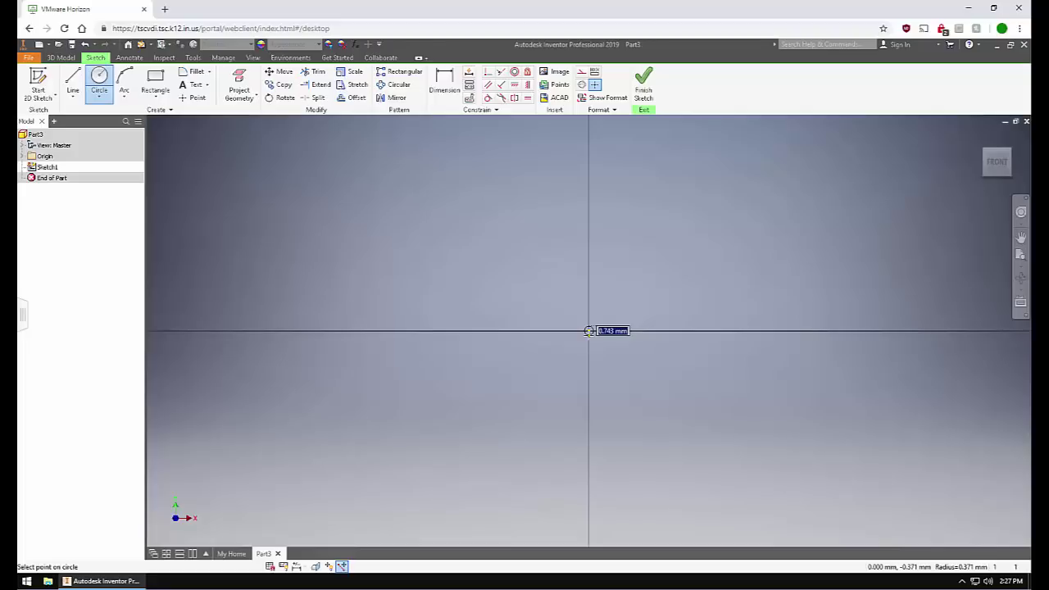
pyautogui.write('5')
pyautogui.write('mm')
pyautogui.press('Return')
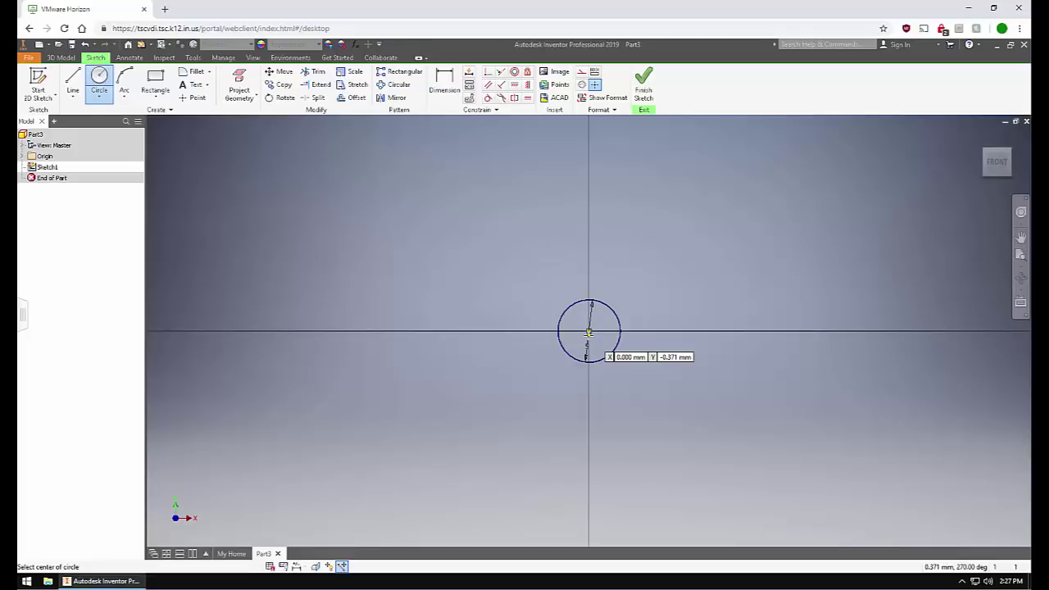
pyautogui.press('Escape')
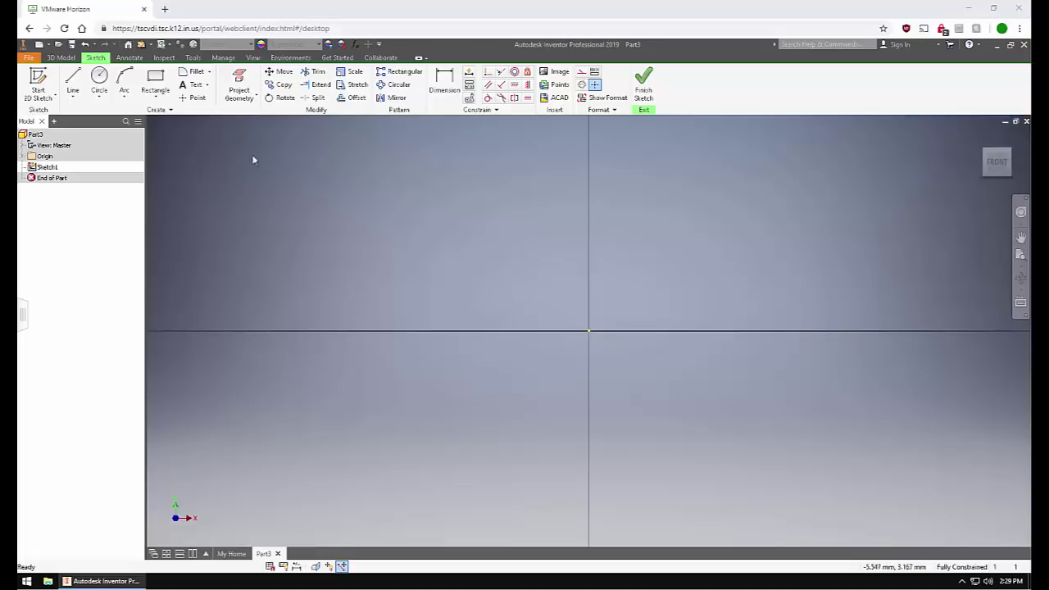
pyautogui.click(125, 79)
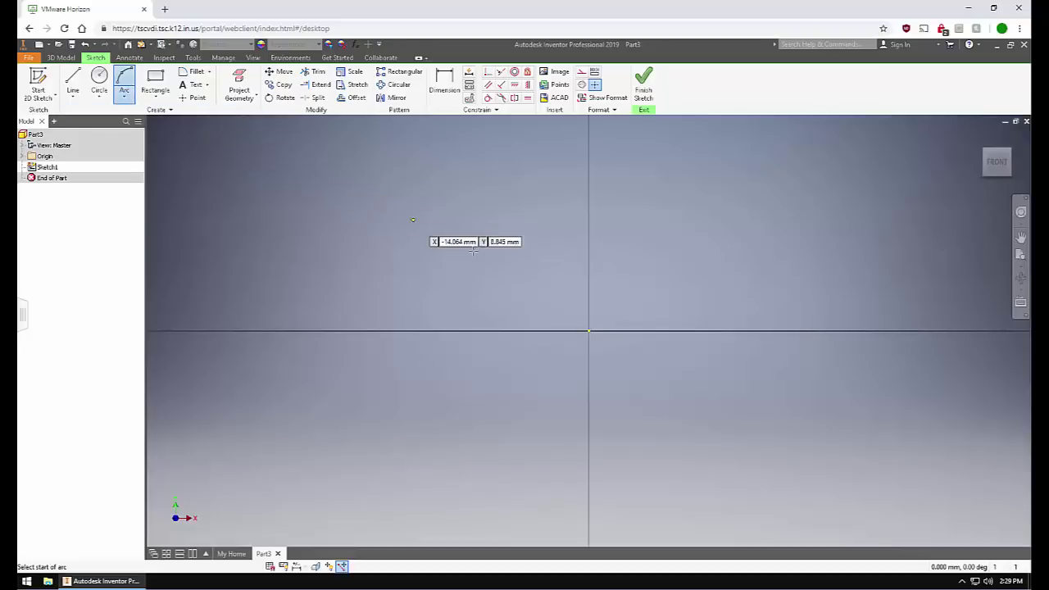
pyautogui.click(589, 330)
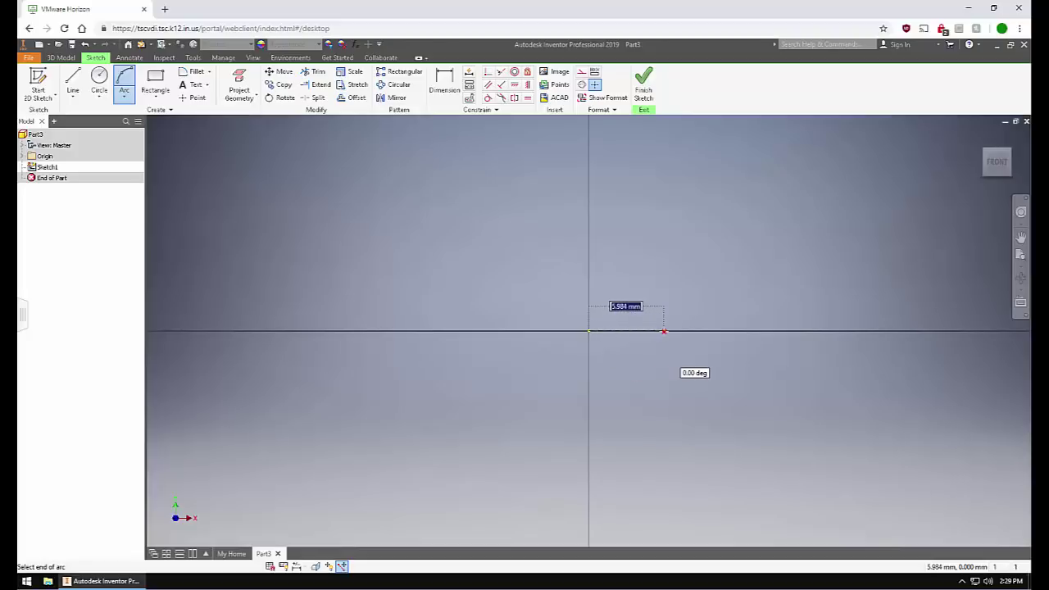
pyautogui.click(664, 331)
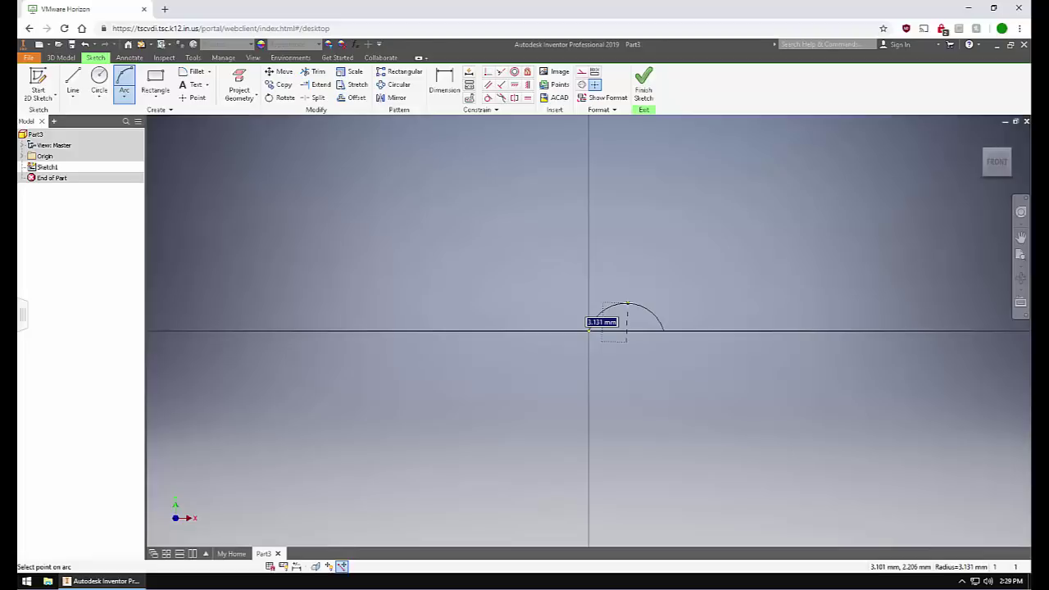
pyautogui.write('3mm')
pyautogui.press('Return')
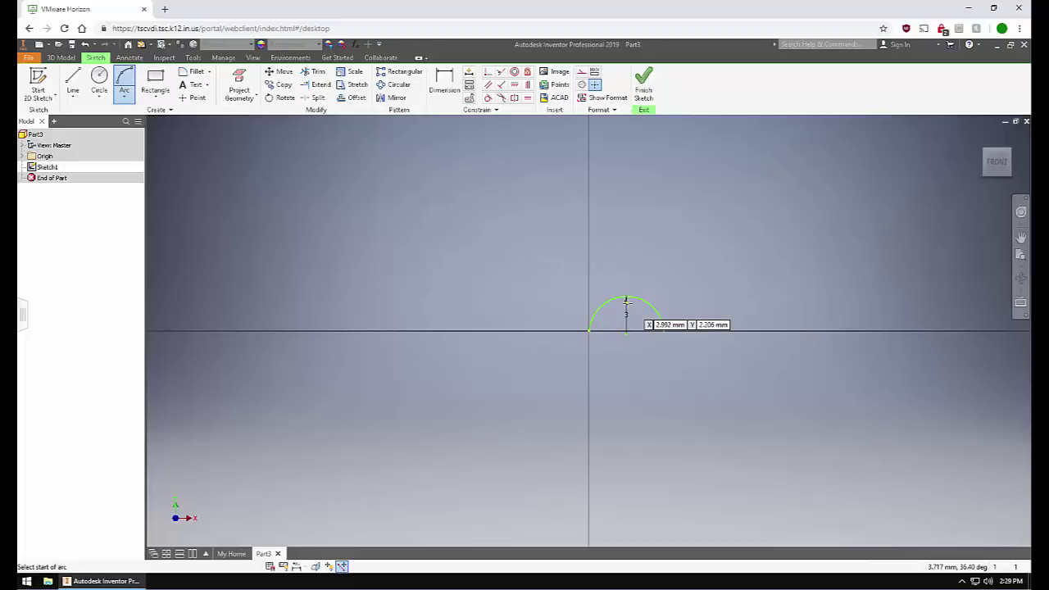
pyautogui.press('Escape')
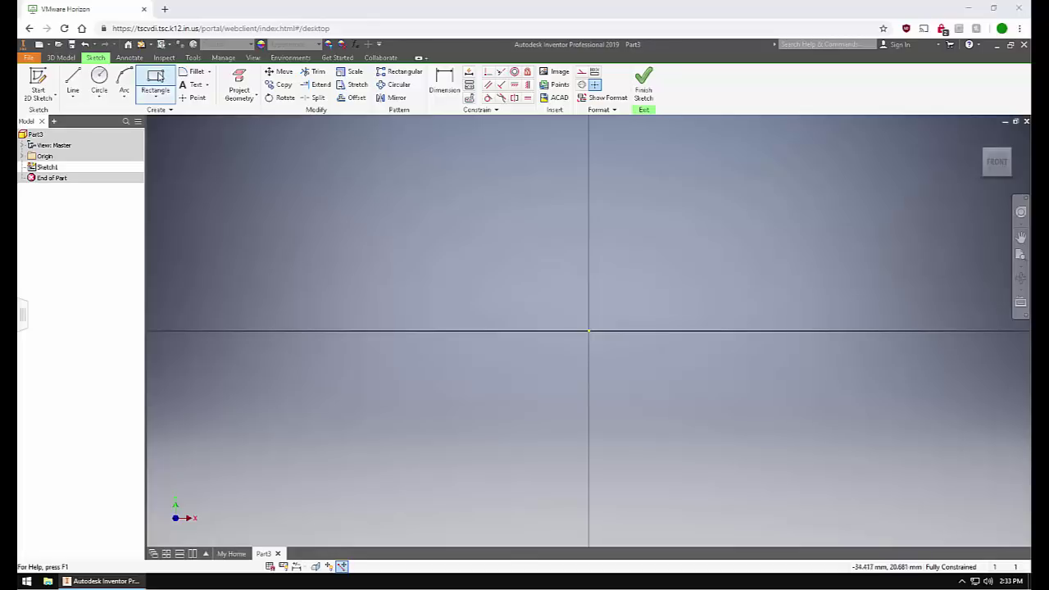
# Draw a 5 mm by 5 mm rectangle with its first corner at the sketch origin.
pyautogui.click(160, 75)
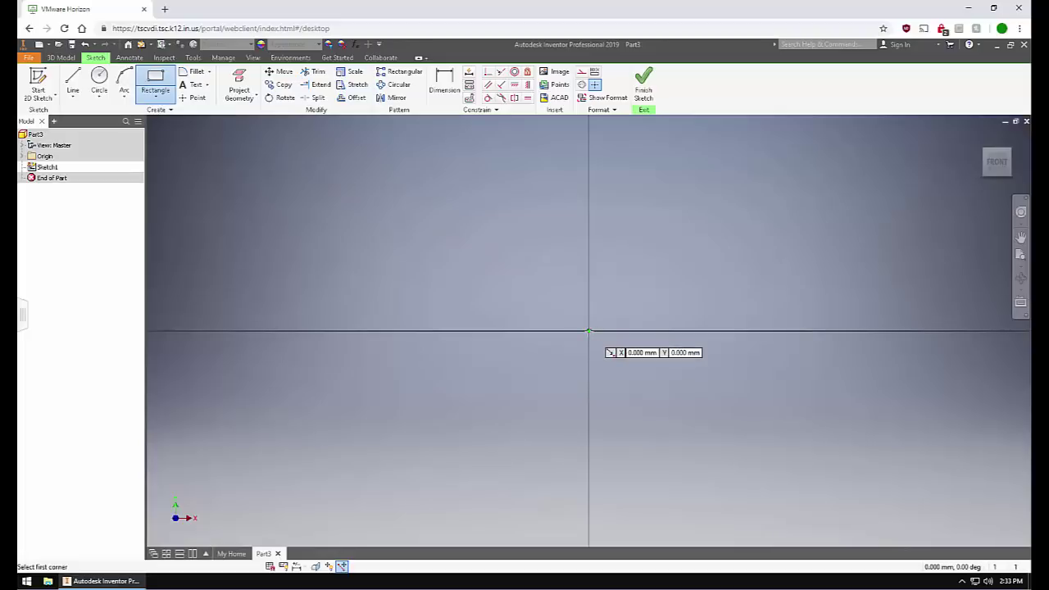
pyautogui.click(588, 332)
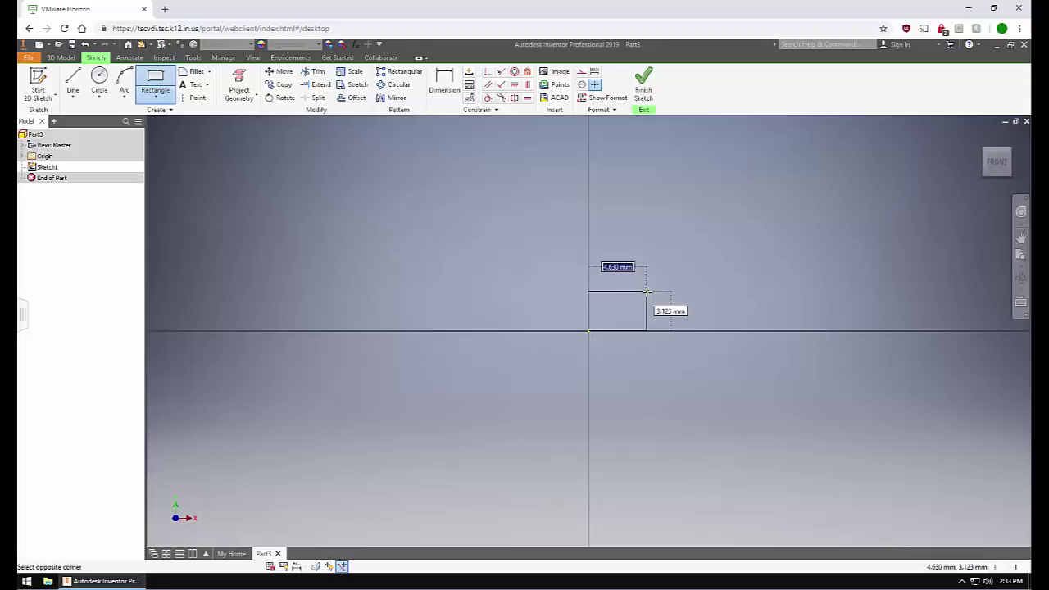
pyautogui.write('5mm')
pyautogui.press('Tab')
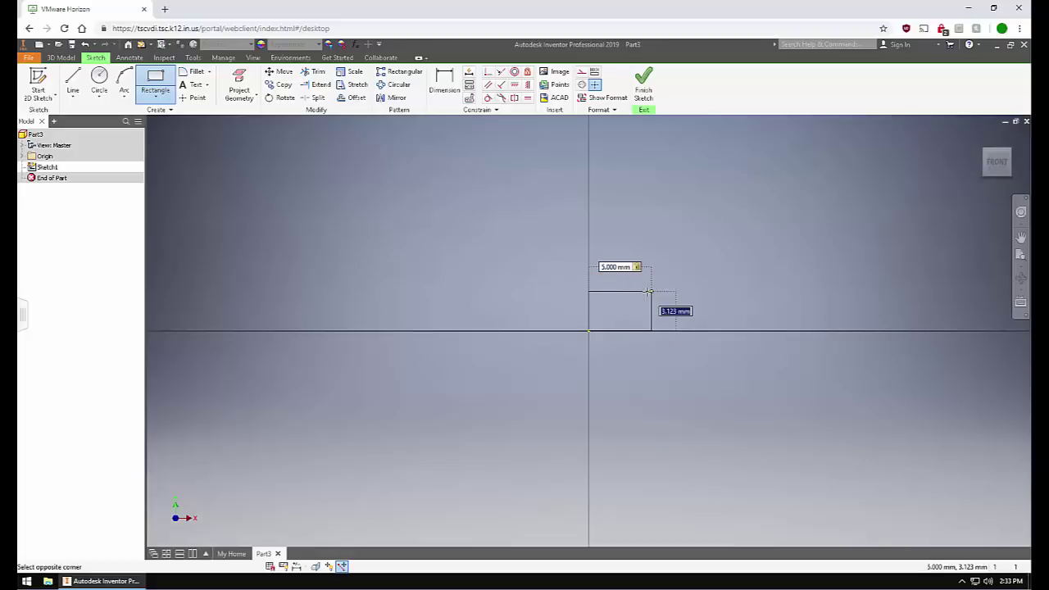
pyautogui.write('5mm')
pyautogui.press('Return')
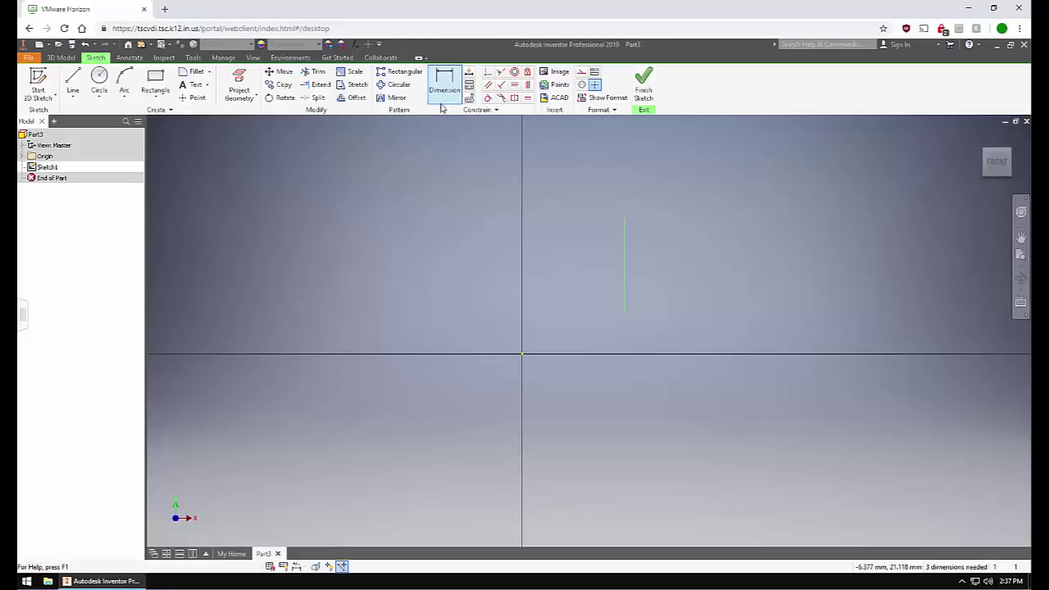
# Dimension the vertical sketch line at 7 mm, then edit that dimension to 8 mm.
pyautogui.click(443, 97)
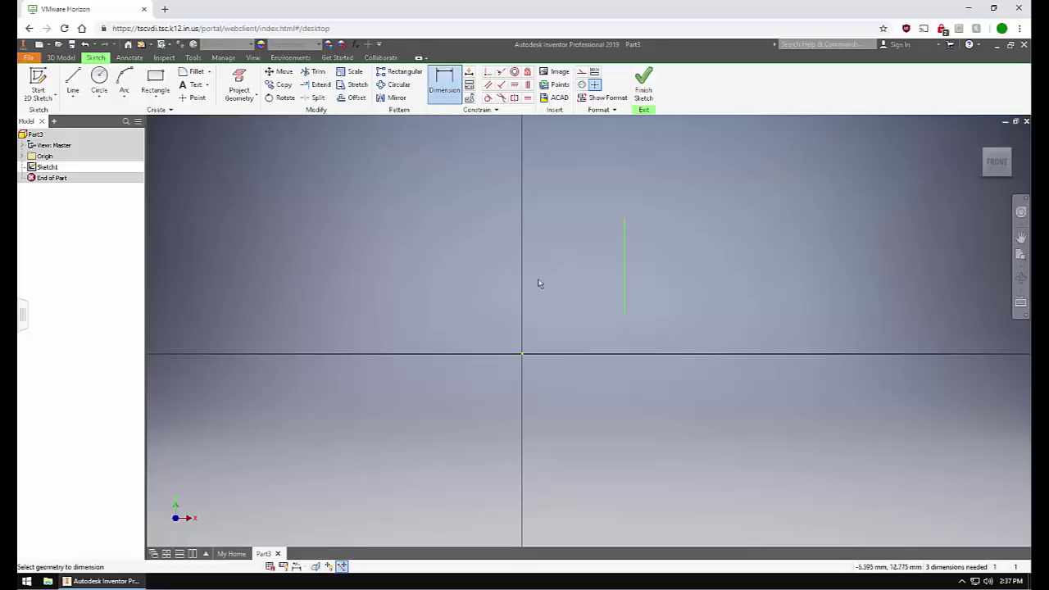
pyautogui.click(625, 279)
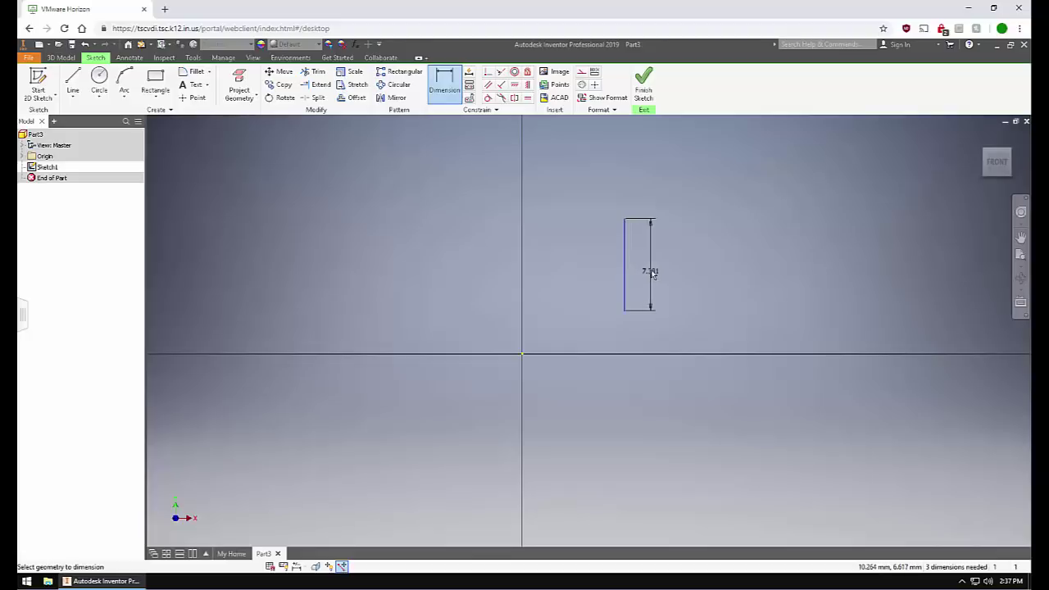
pyautogui.click(653, 274)
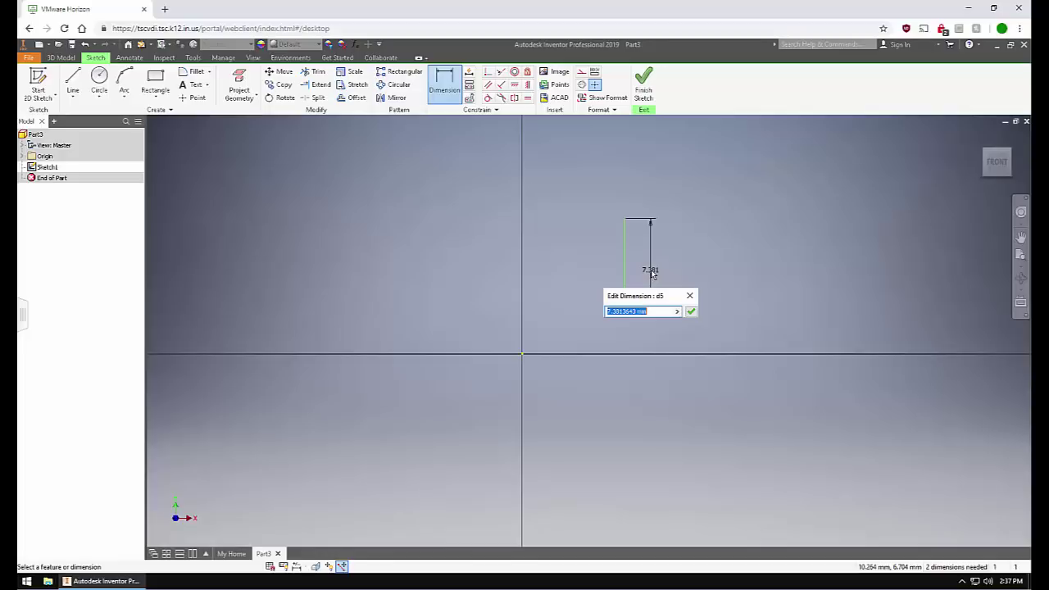
pyautogui.write('7mm')
pyautogui.press('Return')
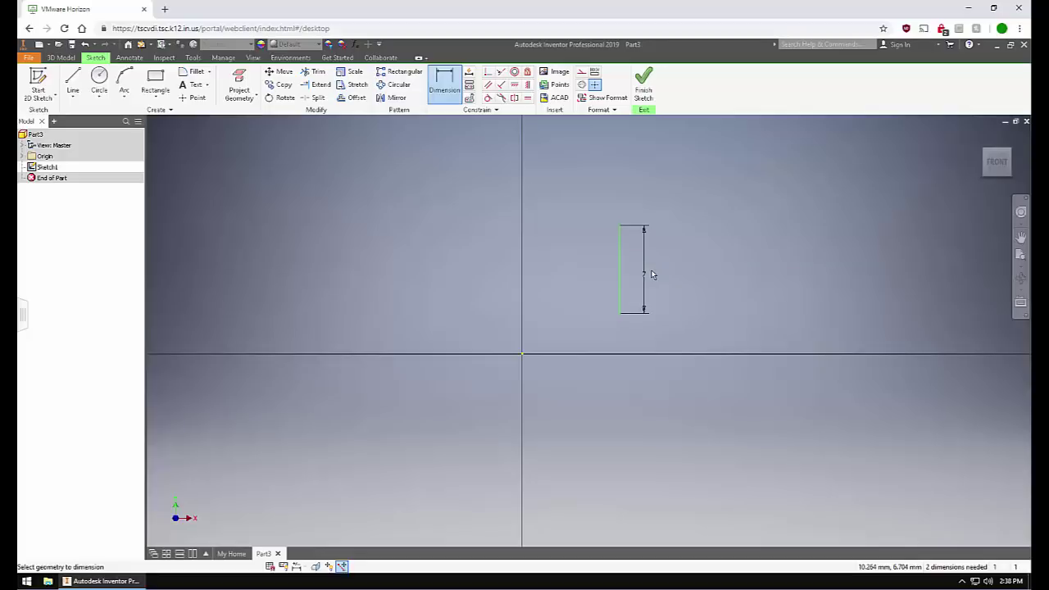
pyautogui.press('Escape')
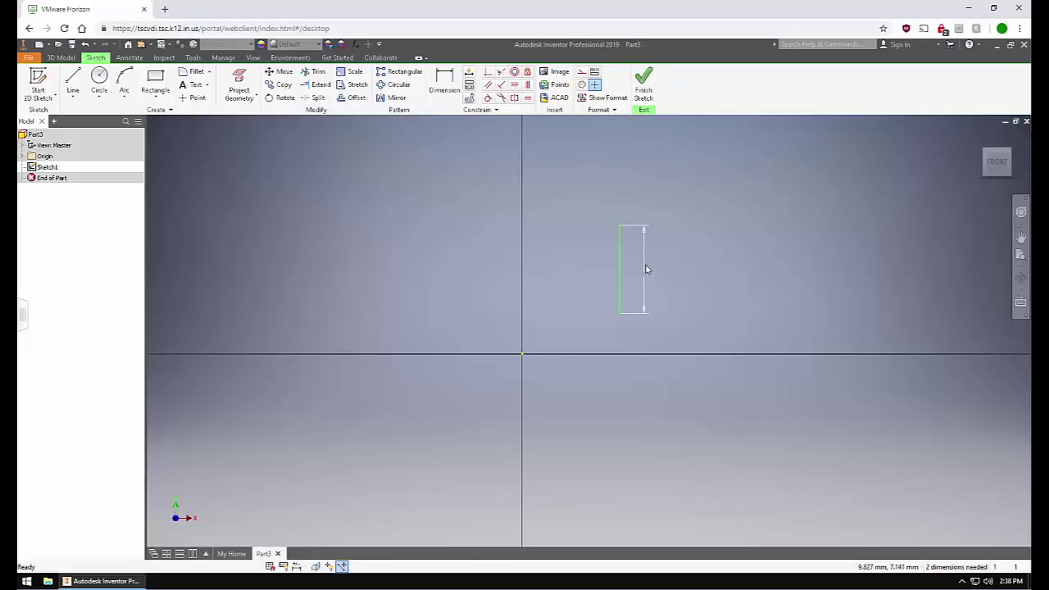
pyautogui.doubleClick(646, 267)
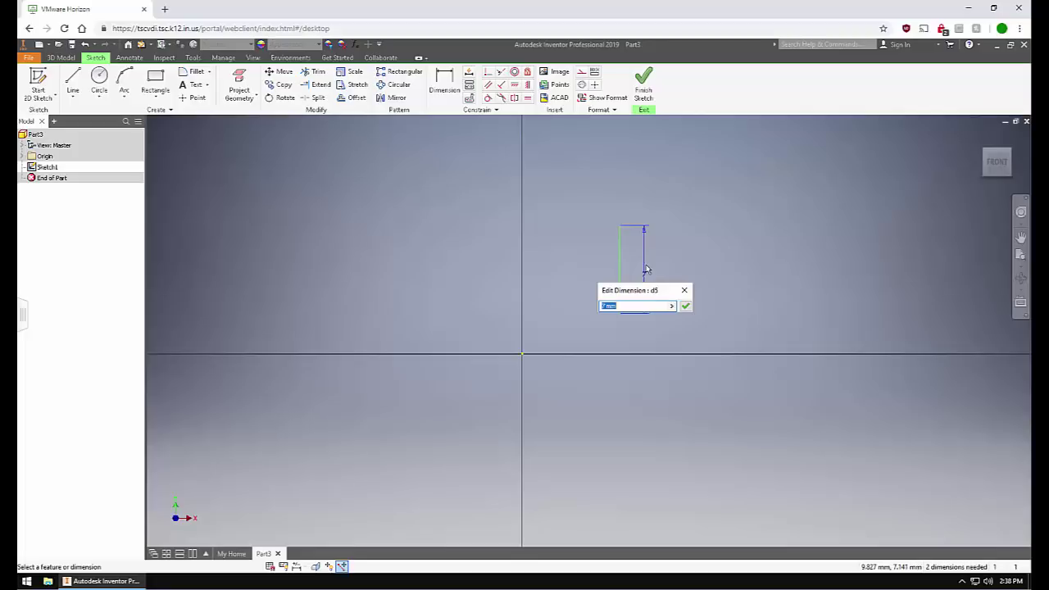
pyautogui.write('8mm')
pyautogui.press('Return')
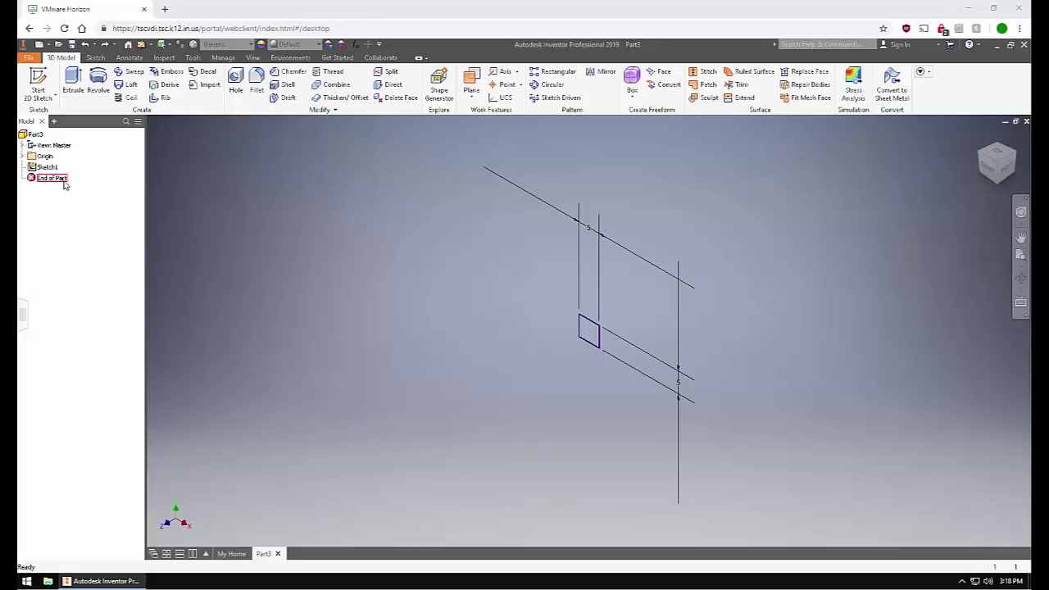
# Move End of Part below Sketch1, reopen and finish Sketch1, then extrude its square profile.
pyautogui.moveTo(64, 185); pyautogui.dragTo(37, 172)
pyautogui.doubleClick(37, 169)
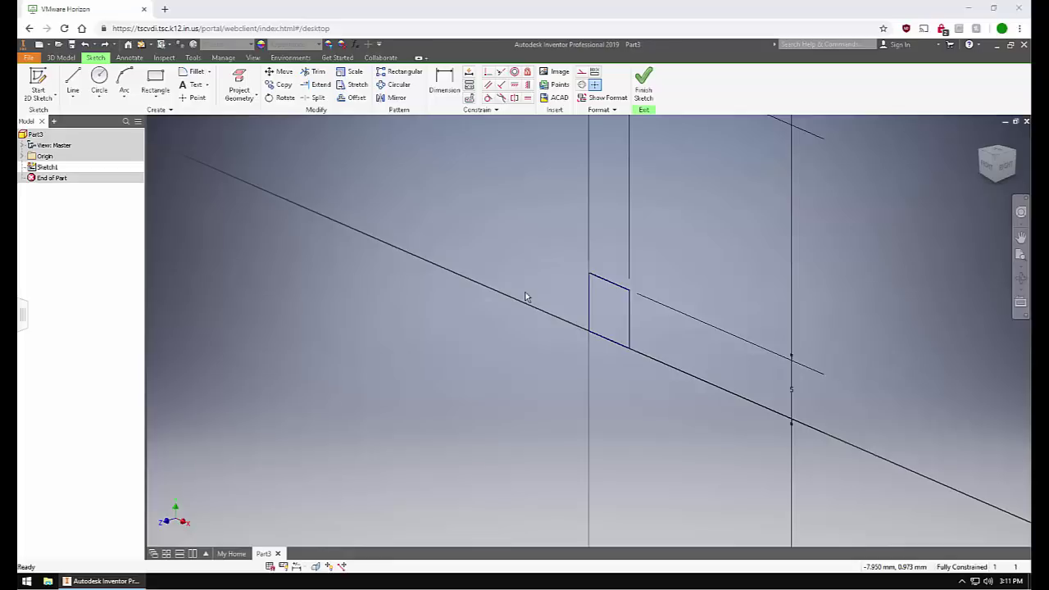
pyautogui.click(647, 92)
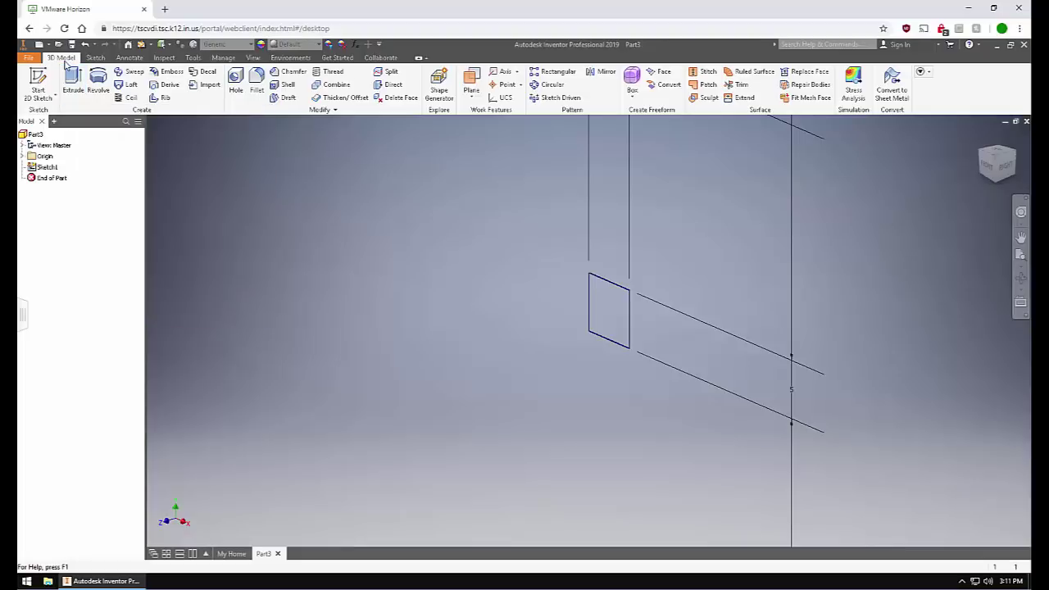
pyautogui.click(71, 81)
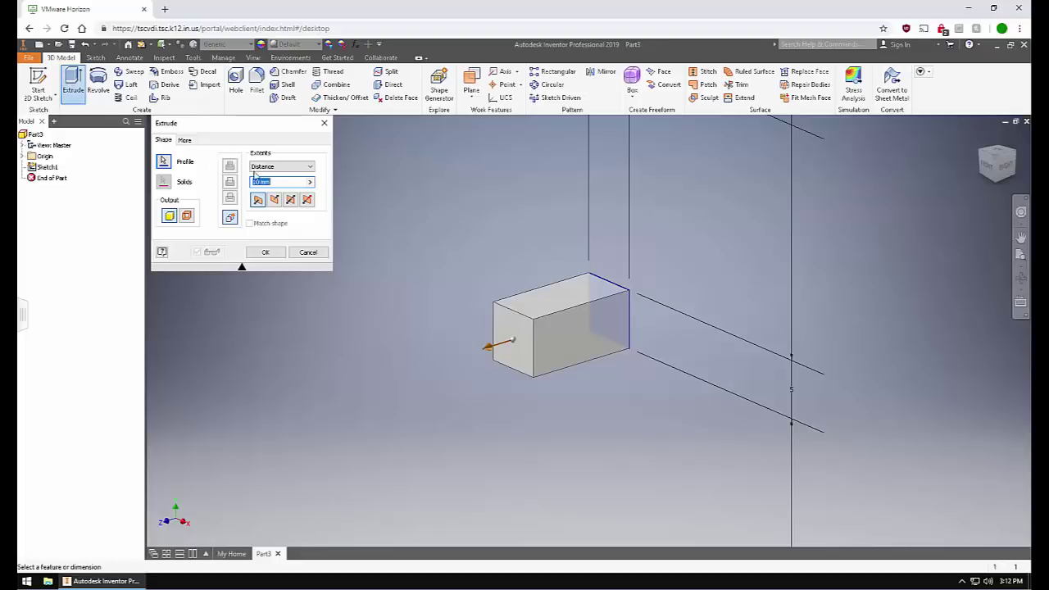
# Change the extrusion distance from 10 mm to 5 mm and confirm to create the cube.
pyautogui.click(277, 181)
pyautogui.doubleClick(277, 181)
pyautogui.write('5mm')
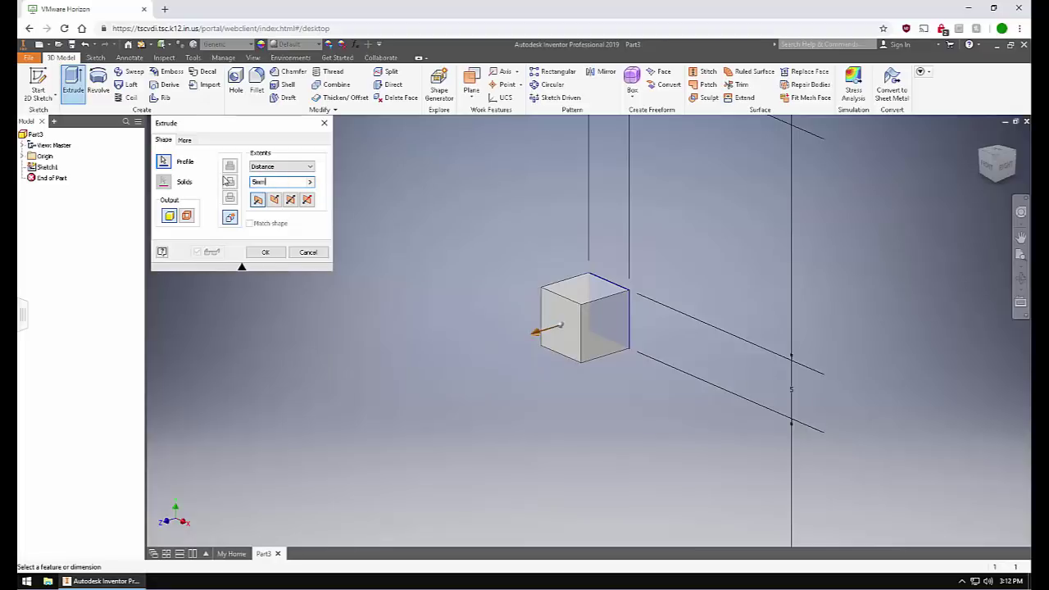
pyautogui.click(279, 253)
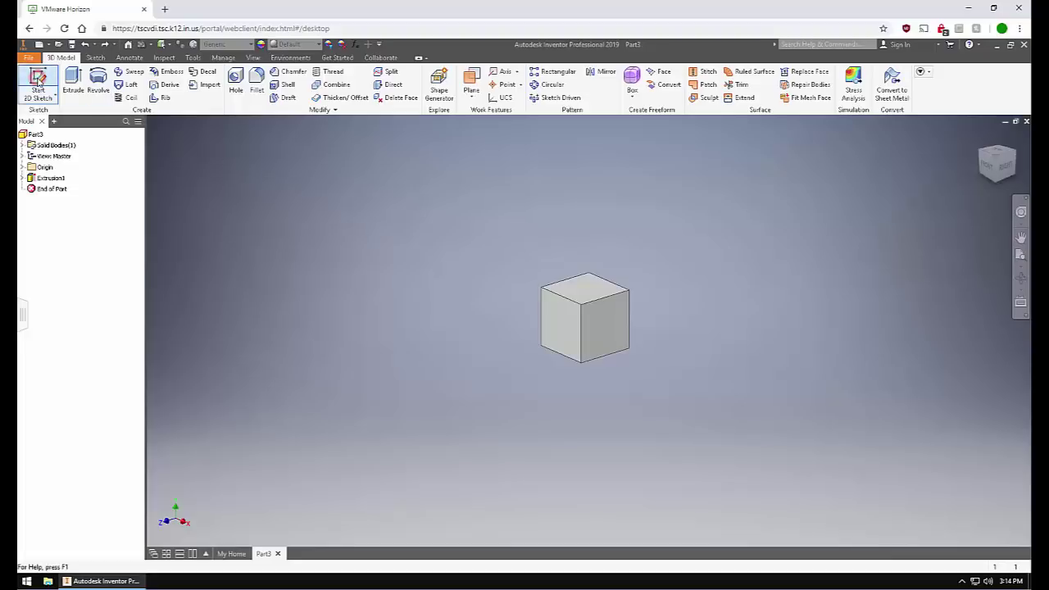
# Sketch a circle on the cube's top face, finish the sketch, and extrude it.
pyautogui.click(38, 80)
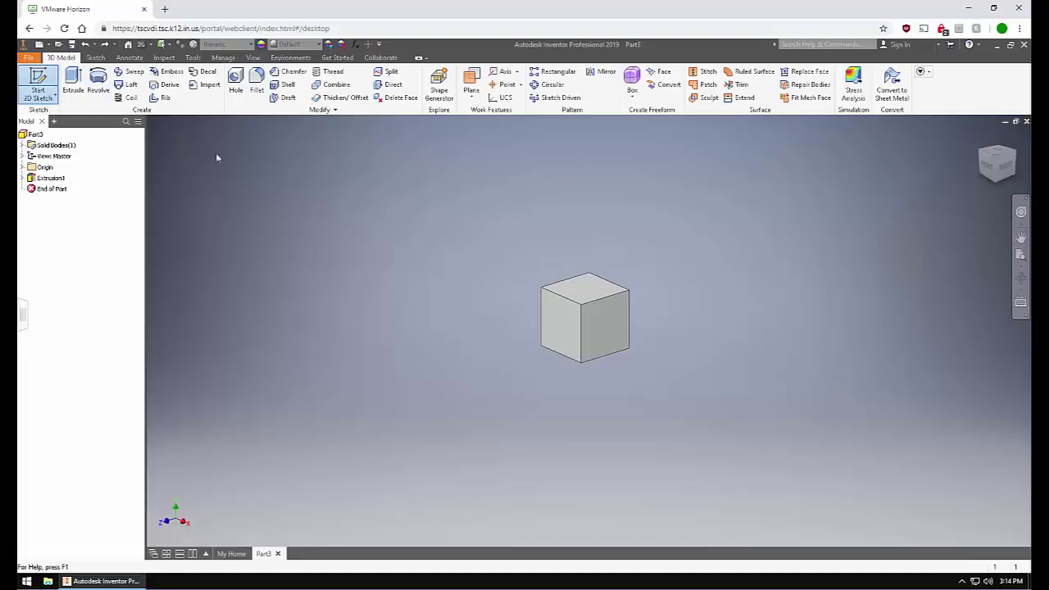
pyautogui.click(575, 288)
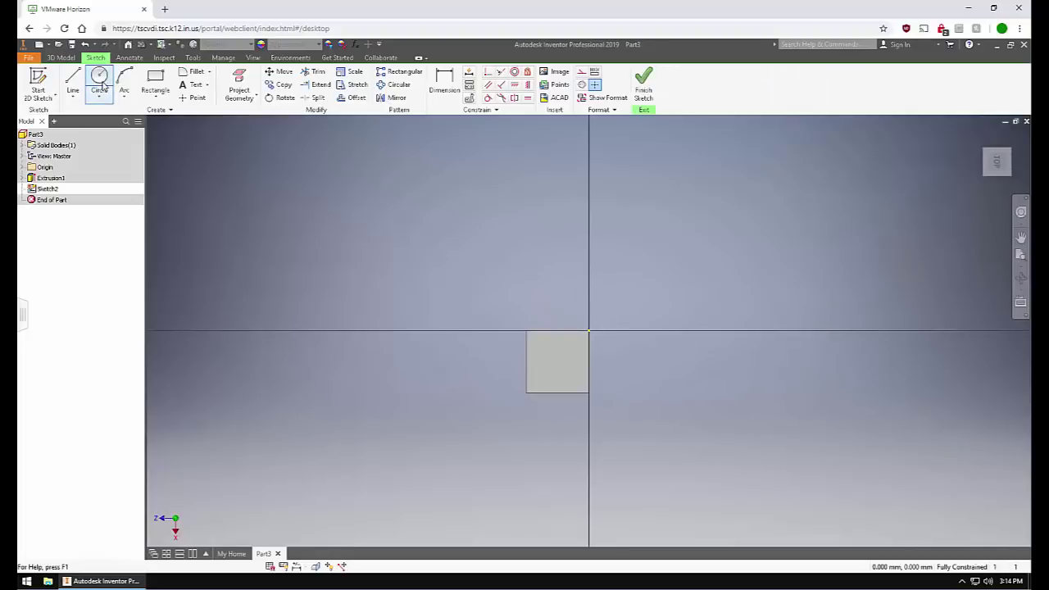
pyautogui.click(99, 79)
pyautogui.click(557, 362)
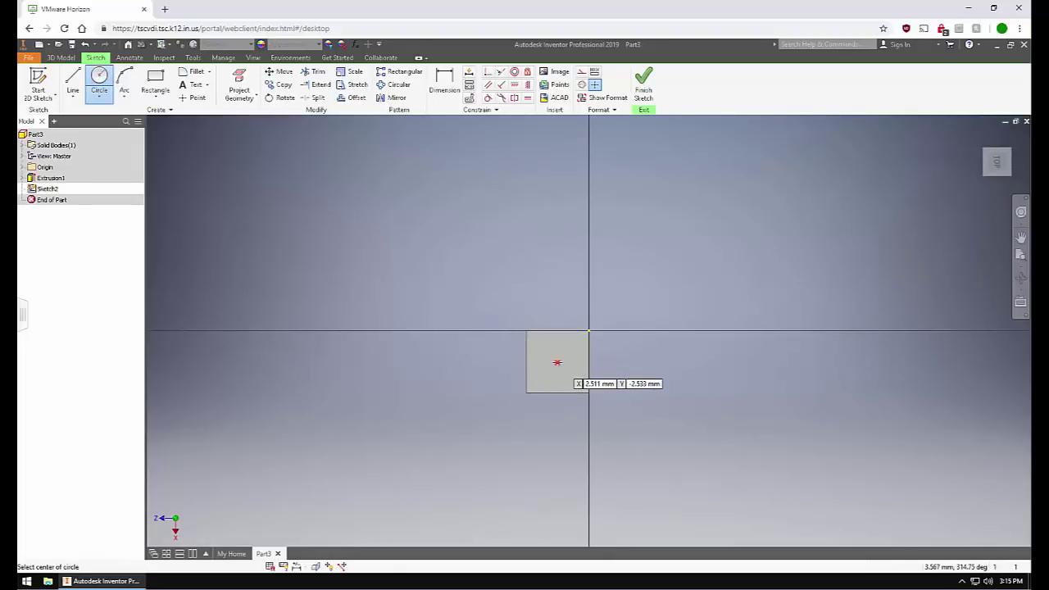
pyautogui.click(539, 348)
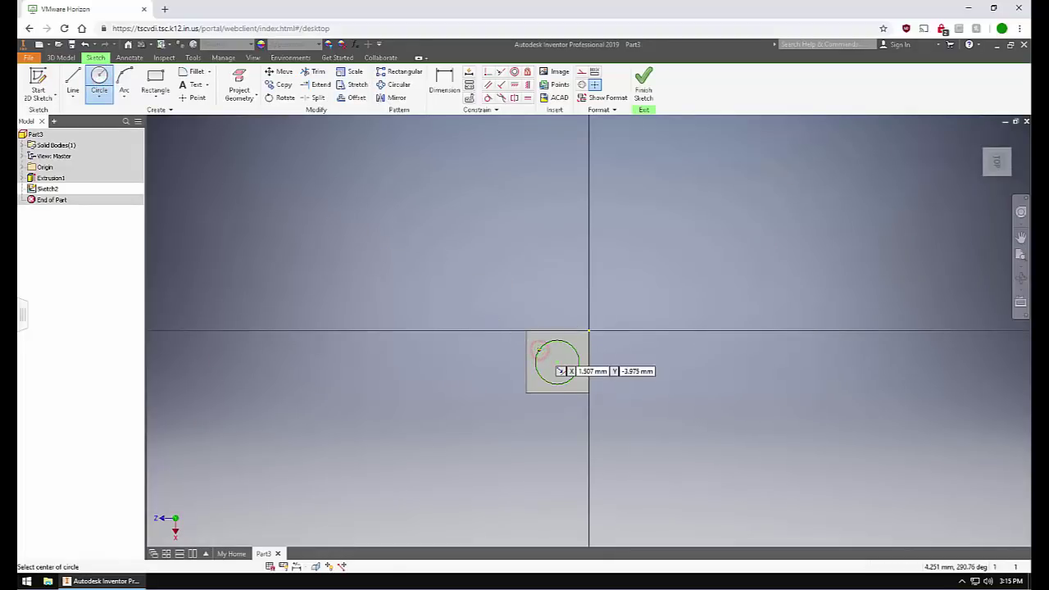
pyautogui.click(644, 82)
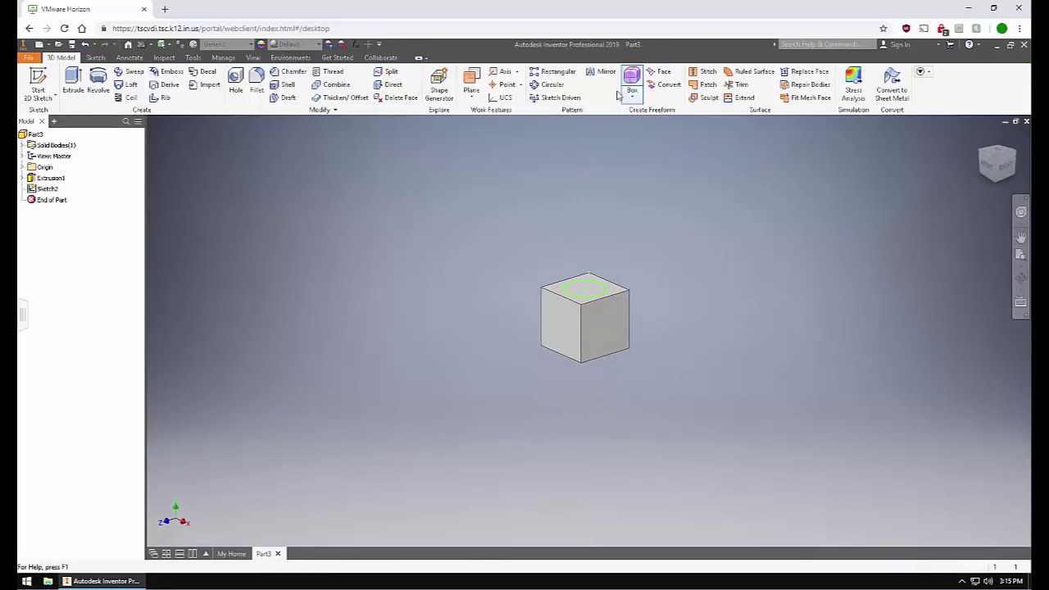
pyautogui.click(72, 82)
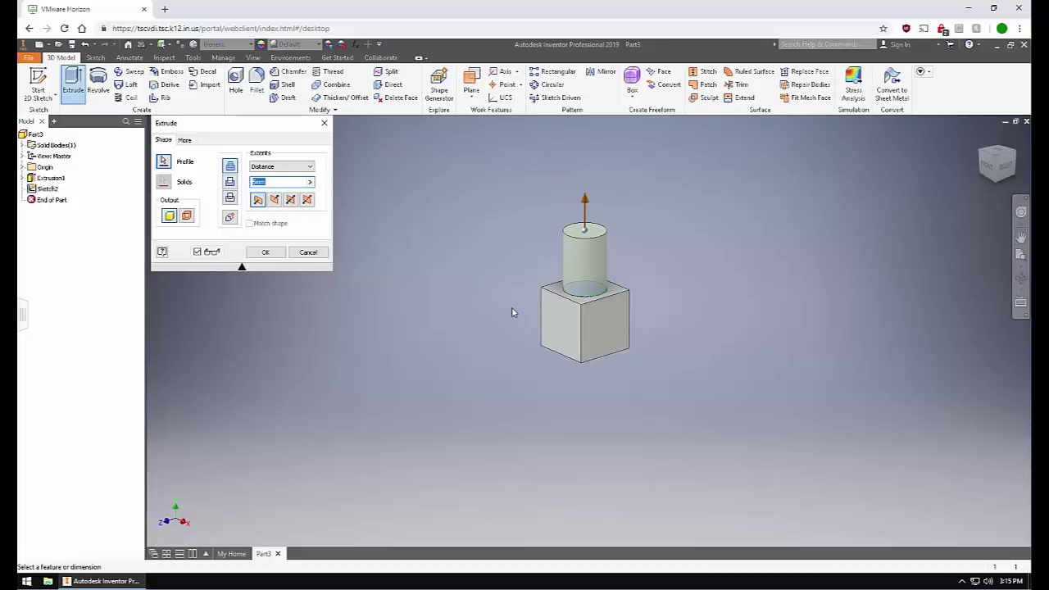
# Set the cylinder's extrusion distance to 4 mm and confirm it.
pyautogui.click(254, 183)
pyautogui.moveTo(275, 185); pyautogui.dragTo(239, 186)
pyautogui.write('4 mm')
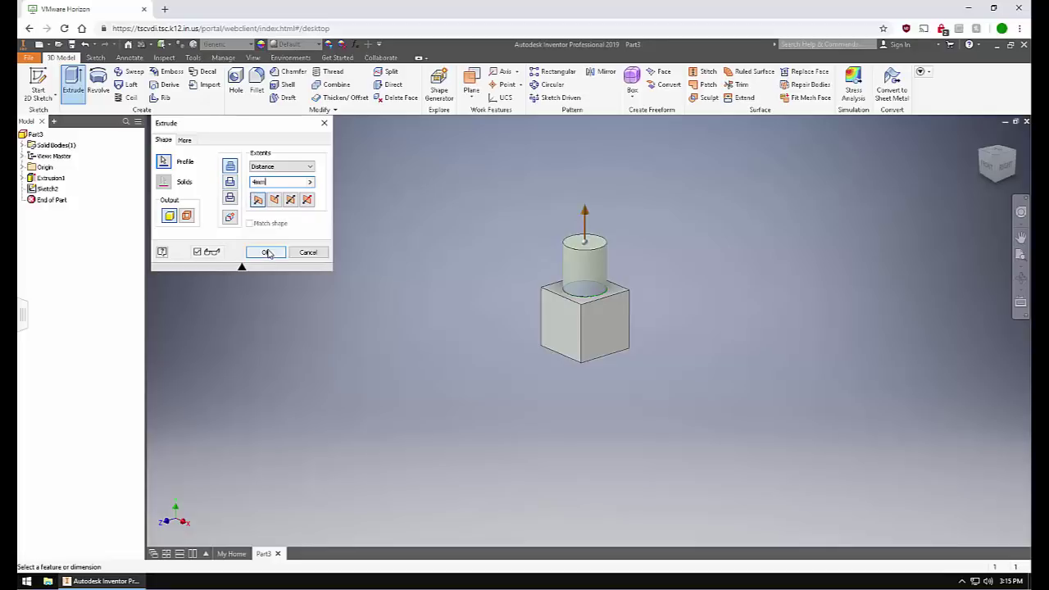
pyautogui.click(266, 253)
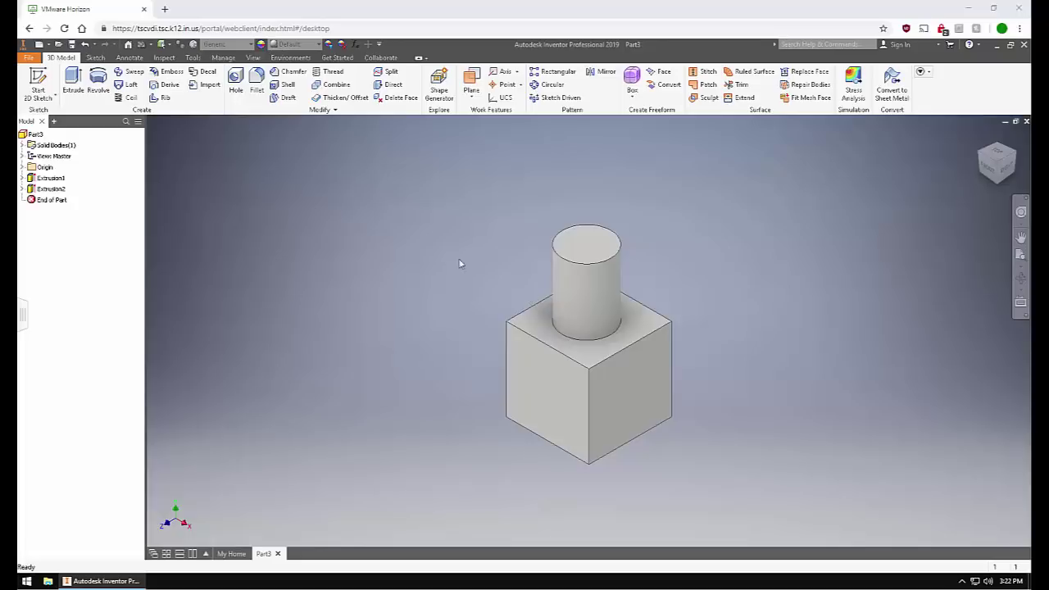
# Sketch a rectangle on the cube's front face, finish the sketch, and extrude it.
pyautogui.click(45, 93)
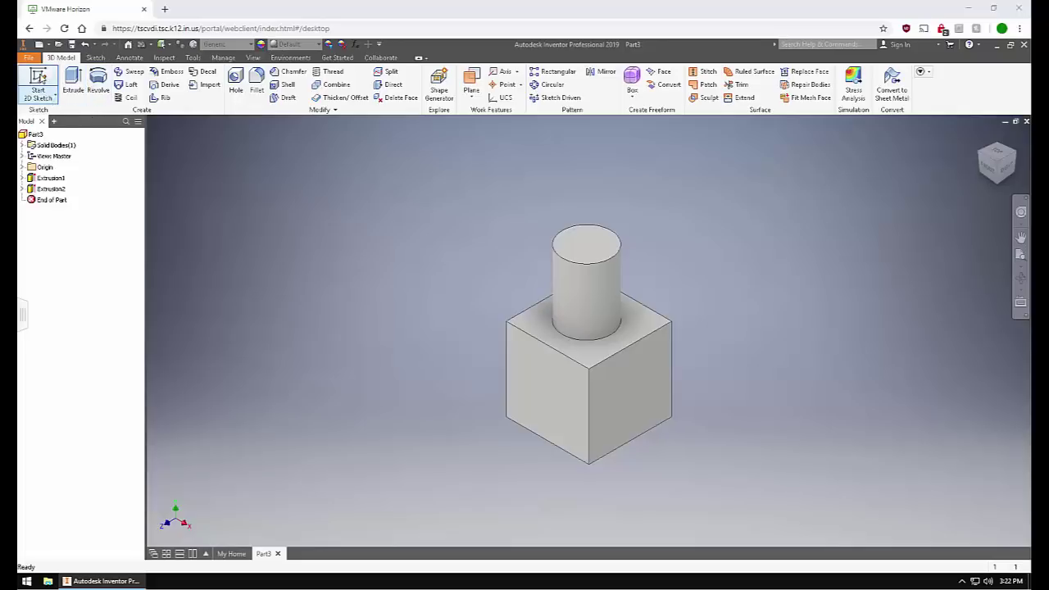
pyautogui.click(532, 378)
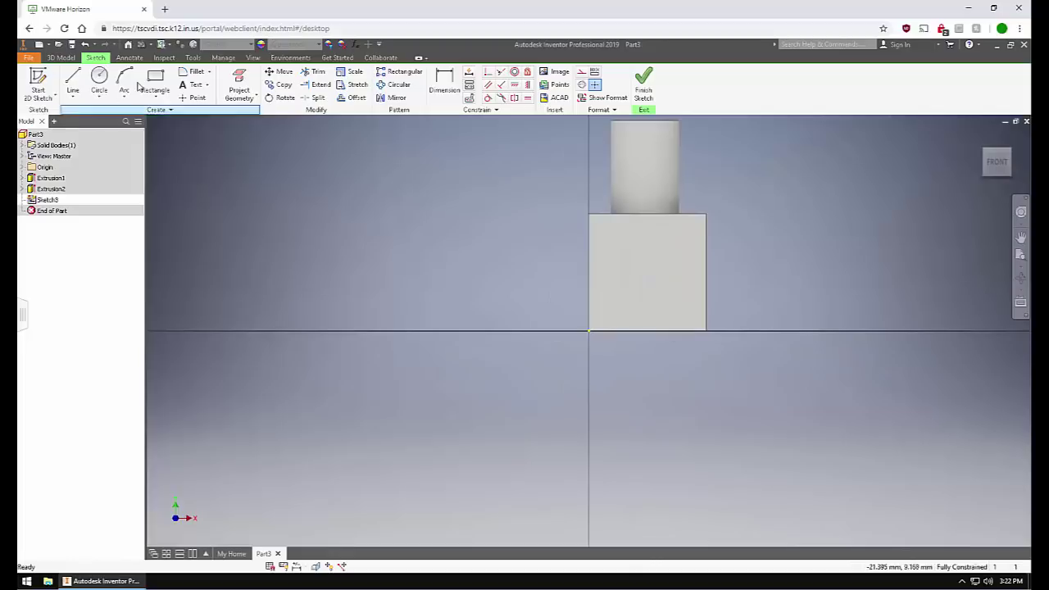
pyautogui.click(155, 79)
pyautogui.click(613, 249)
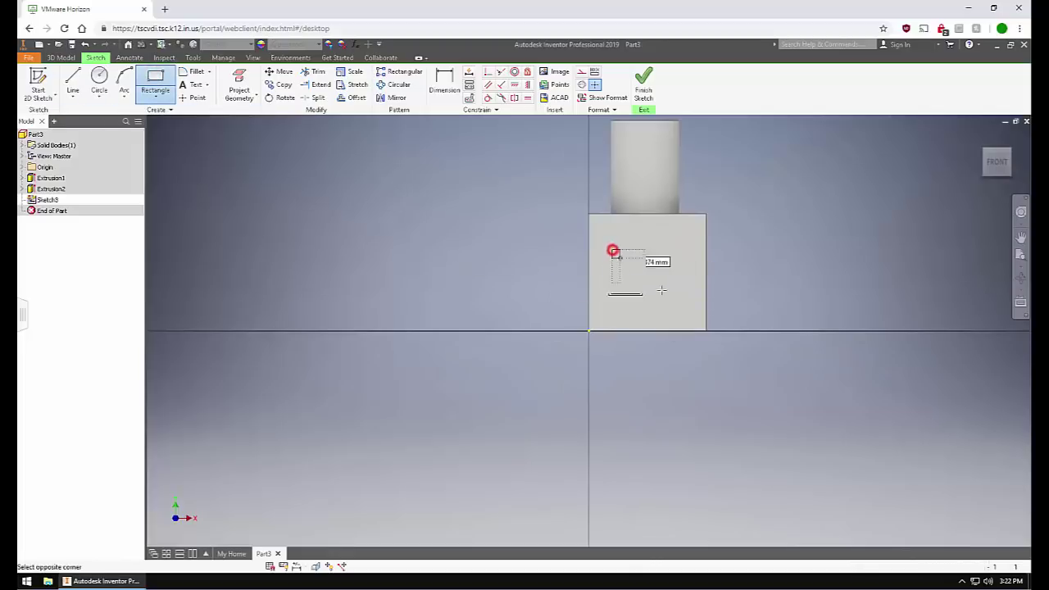
pyautogui.click(682, 305)
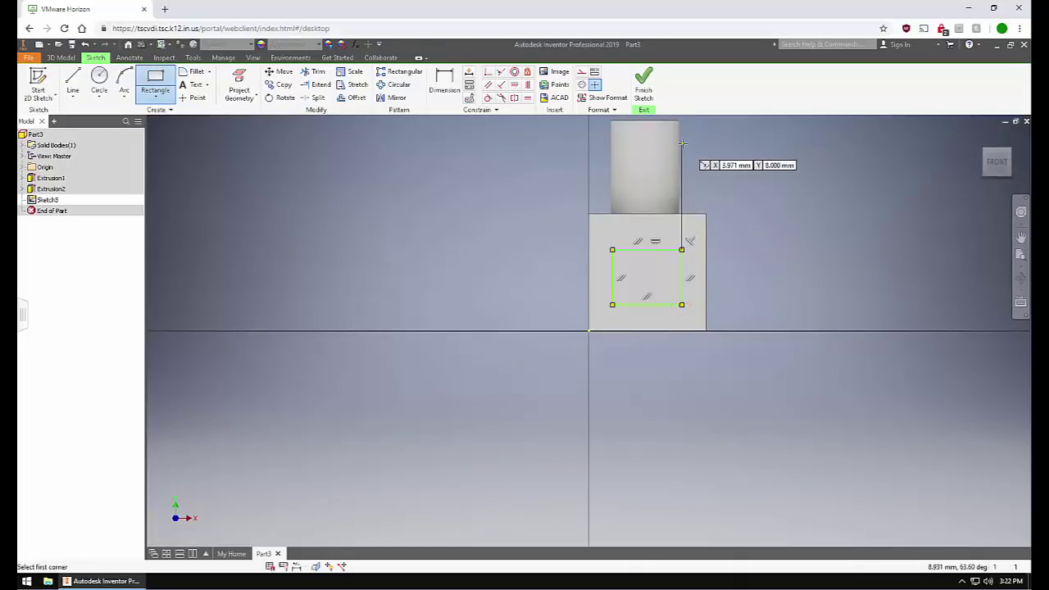
pyautogui.click(639, 96)
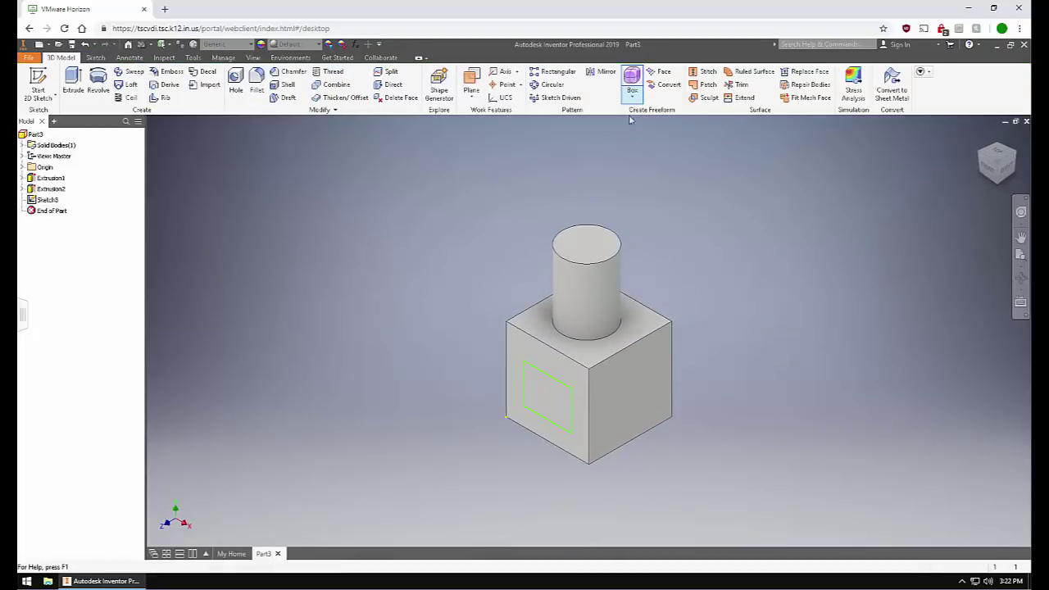
pyautogui.click(74, 78)
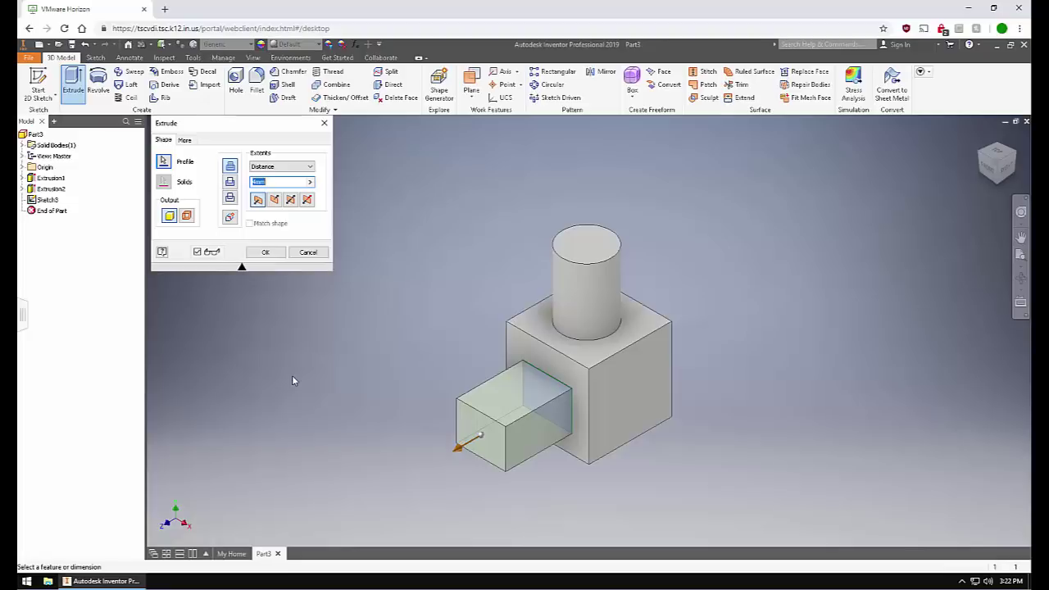
# Switch the extrusion to Cut with a 5 mm depth and apply the pocket.
pyautogui.click(230, 182)
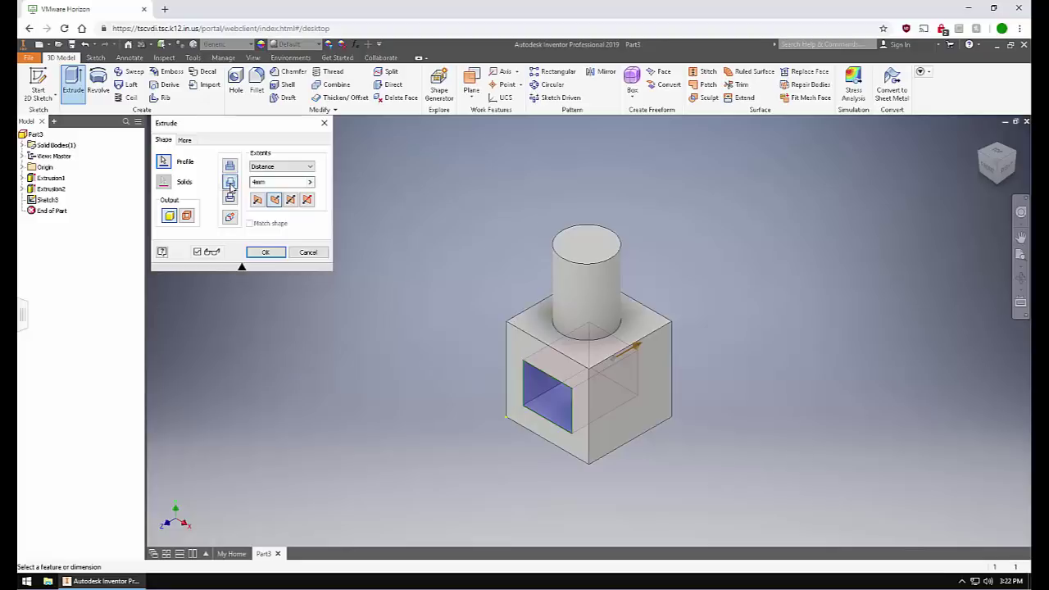
pyautogui.click(277, 182)
pyautogui.write('5mm')
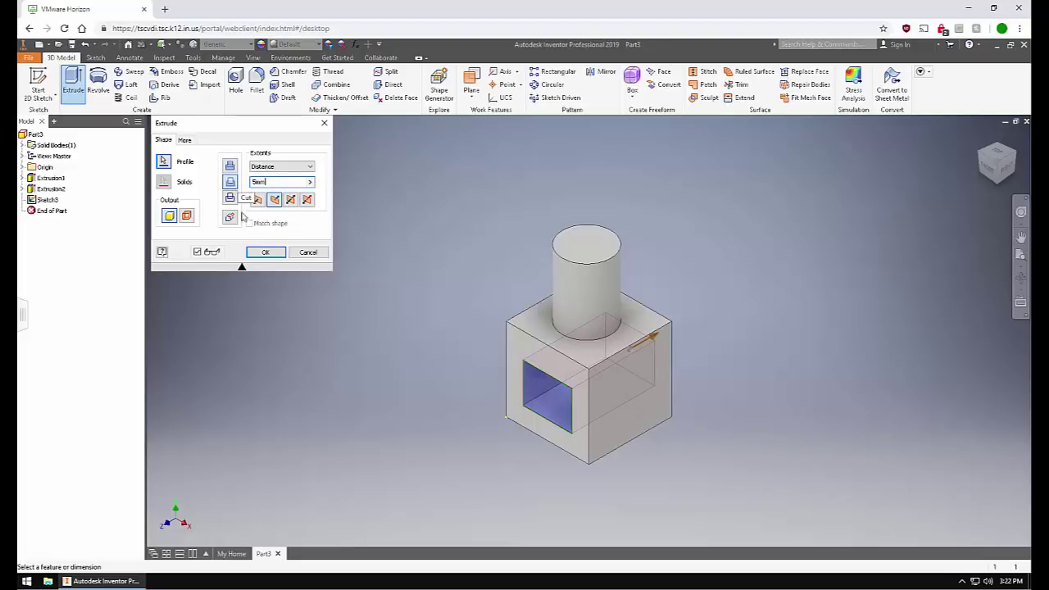
pyautogui.click(264, 253)
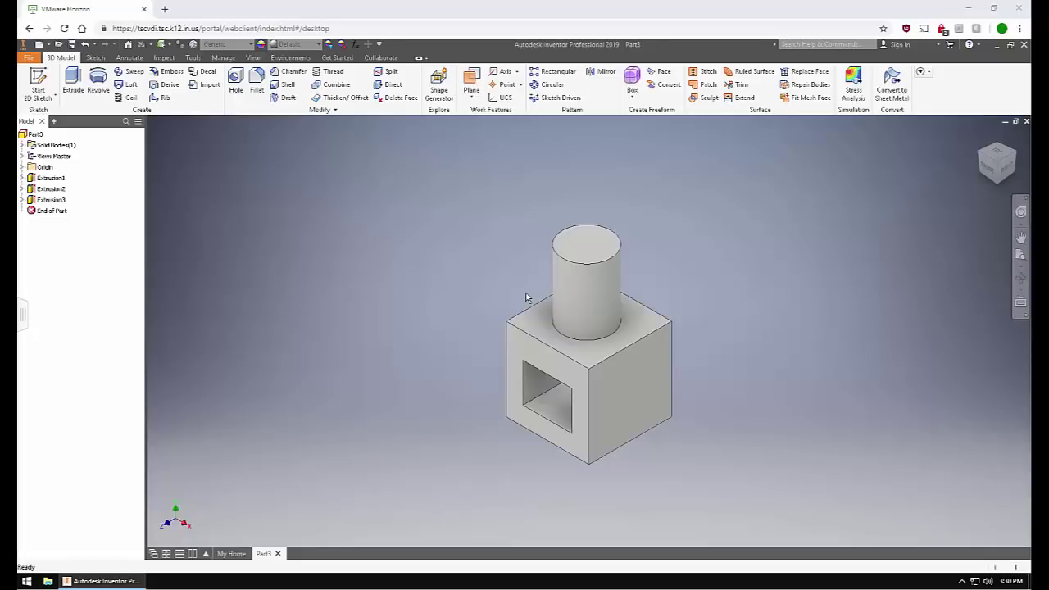
# Reopen Extrusion3 and cancel it, then expand it in the browser and open Sketch3.
pyautogui.doubleClick(42, 201)
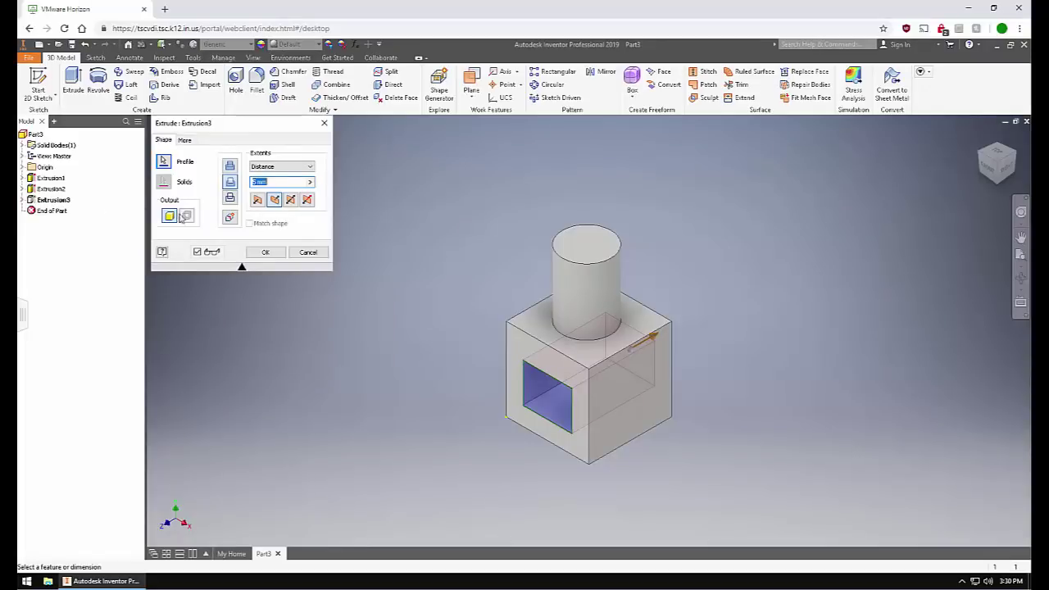
pyautogui.click(305, 251)
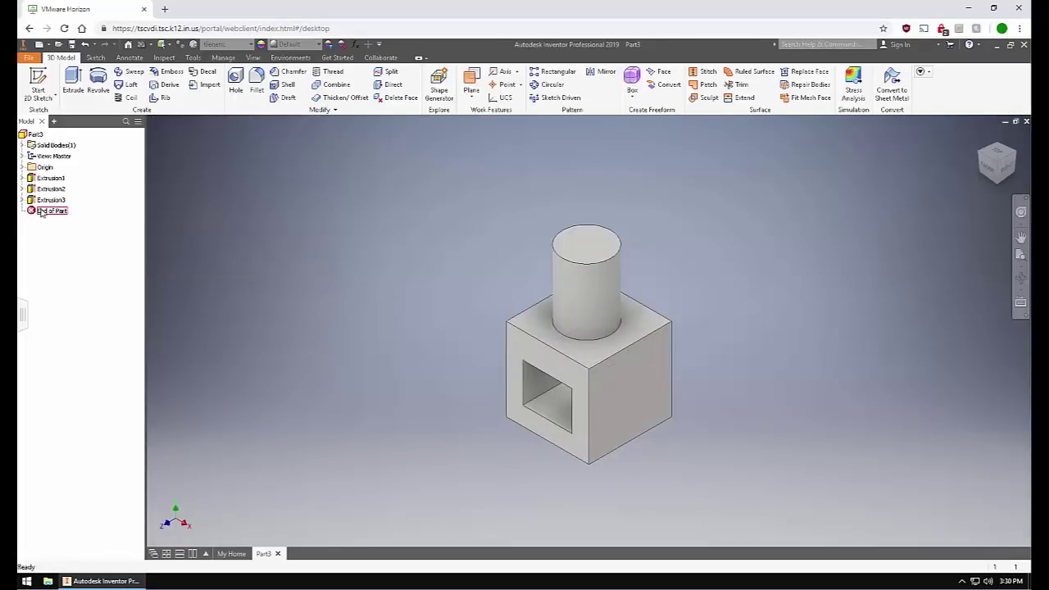
pyautogui.click(22, 200)
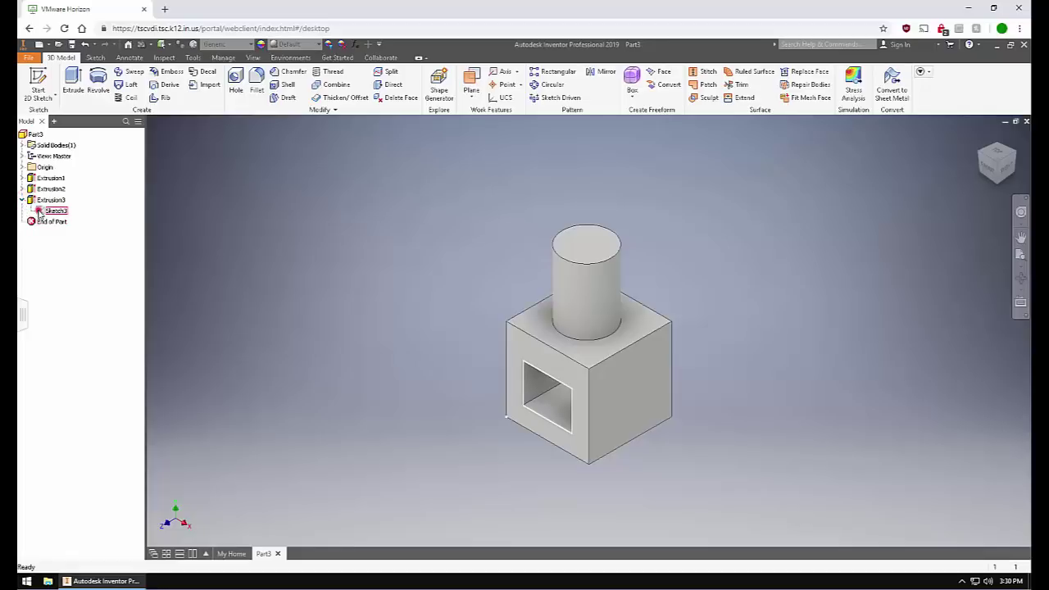
pyautogui.doubleClick(54, 210)
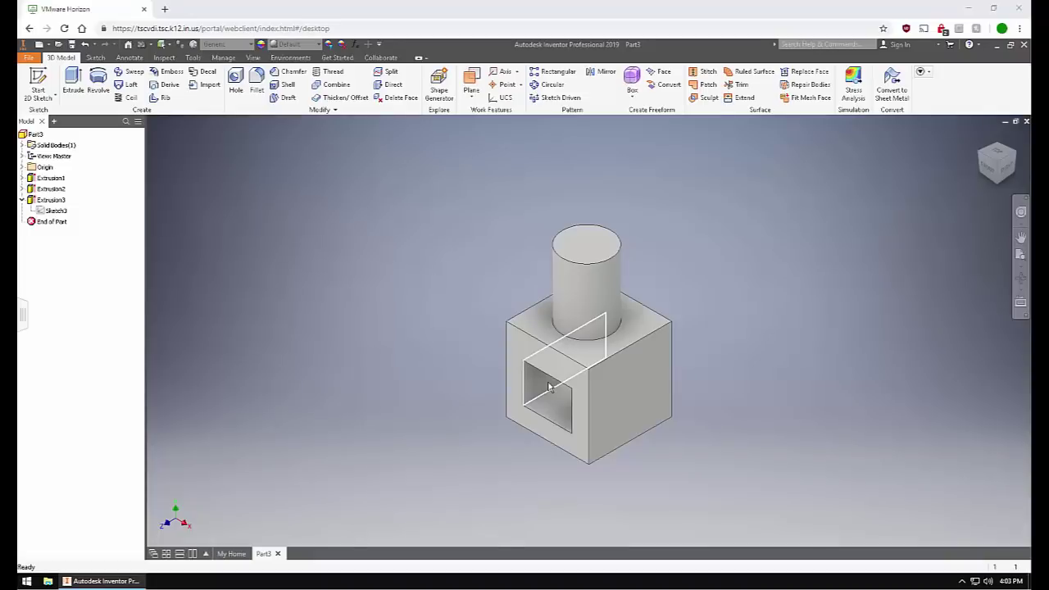
# Pan, orbit and zoom around the part to view it from another angle.
pyautogui.moveTo(549, 388)
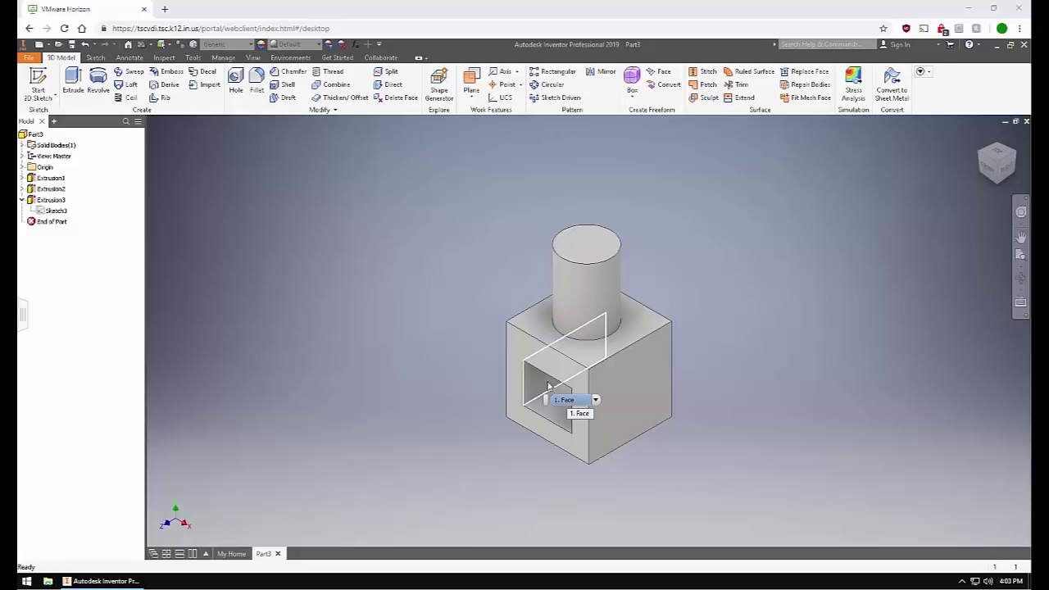
pyautogui.scroll(5, 598, 366)
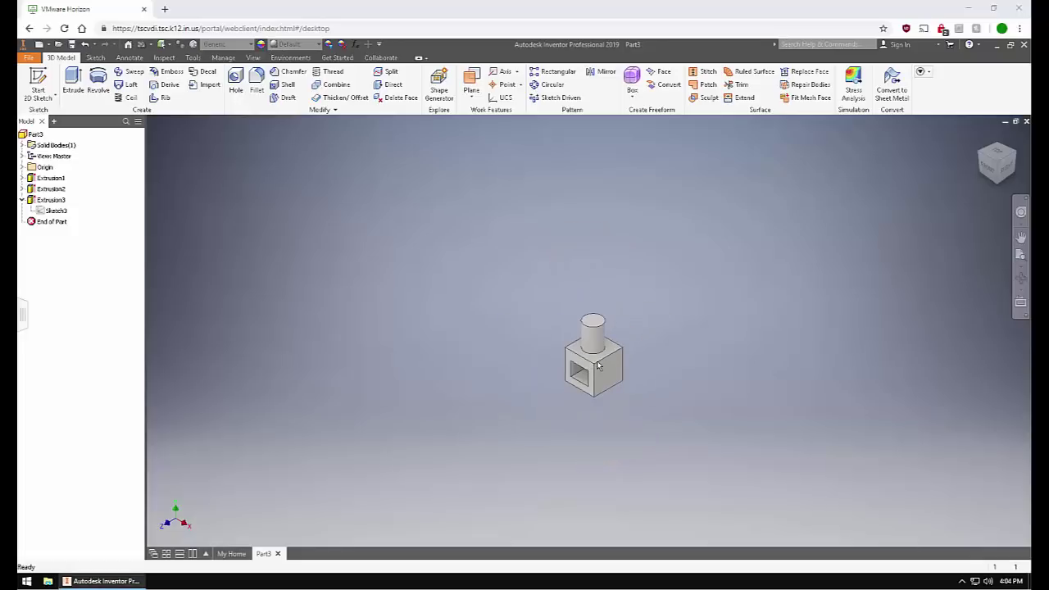
pyautogui.scroll(-7, 599, 365)
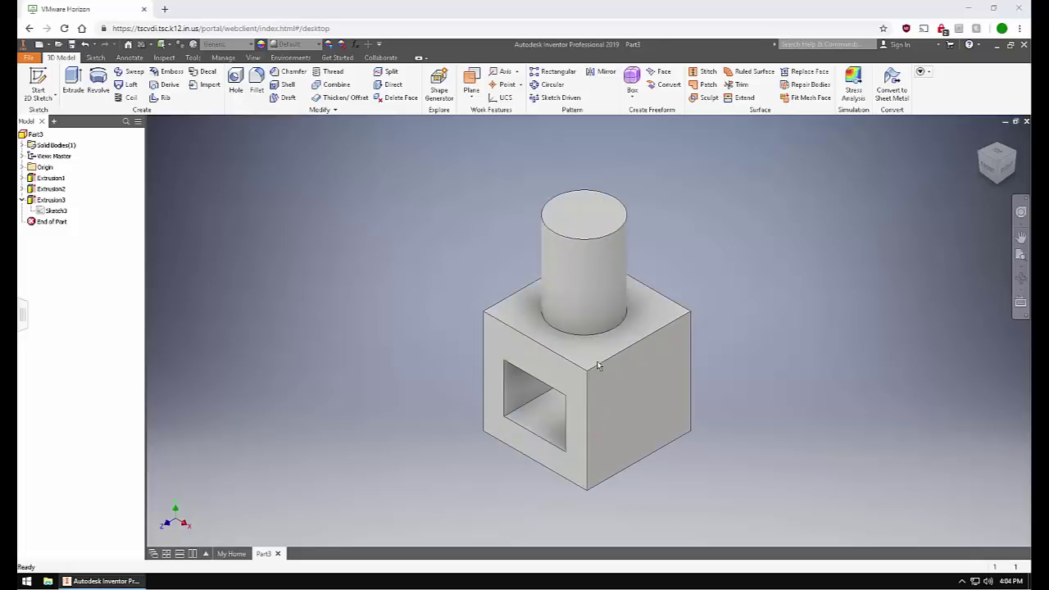
pyautogui.moveTo(598, 365)
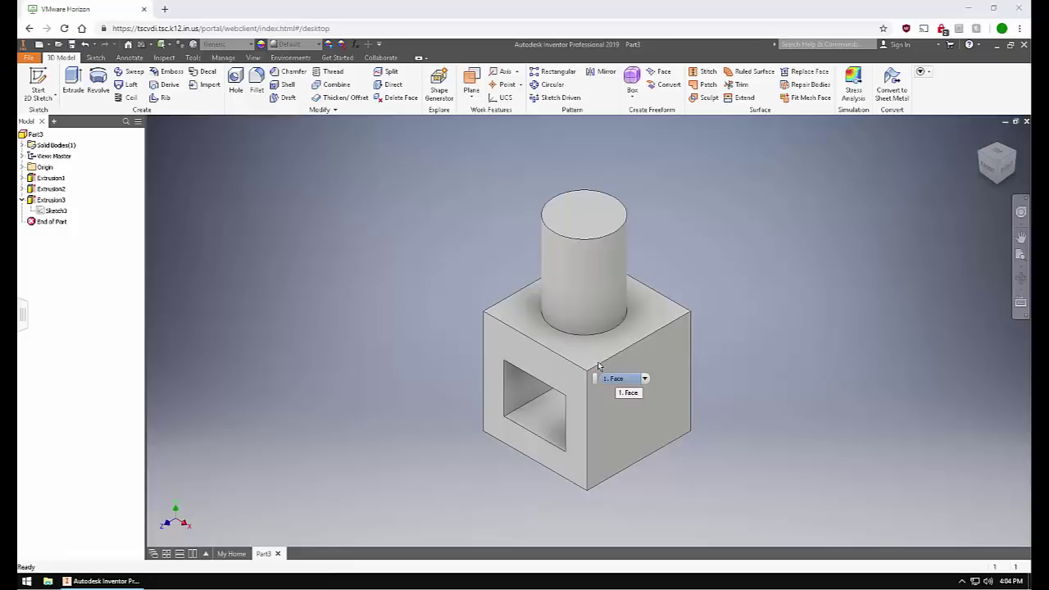
pyautogui.moveTo(559, 366); pyautogui.dragTo(589, 347, button='middle')
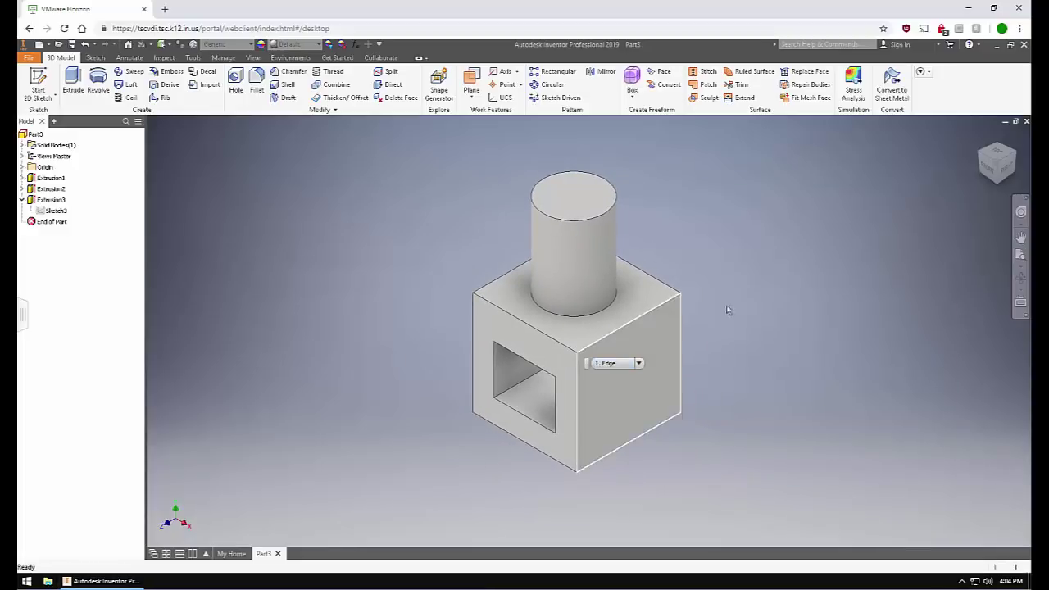
pyautogui.moveTo(1009, 164)
pyautogui.mouseDown()
pyautogui.moveTo(980, 182)
pyautogui.moveTo(943, 178)
pyautogui.mouseUp()
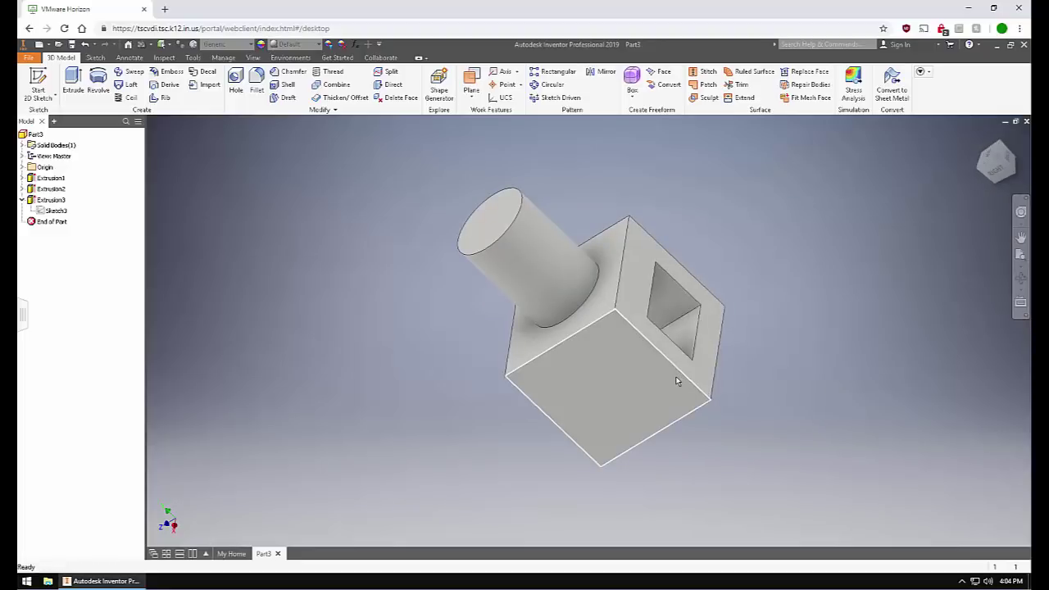
pyautogui.scroll(10, 676, 379)
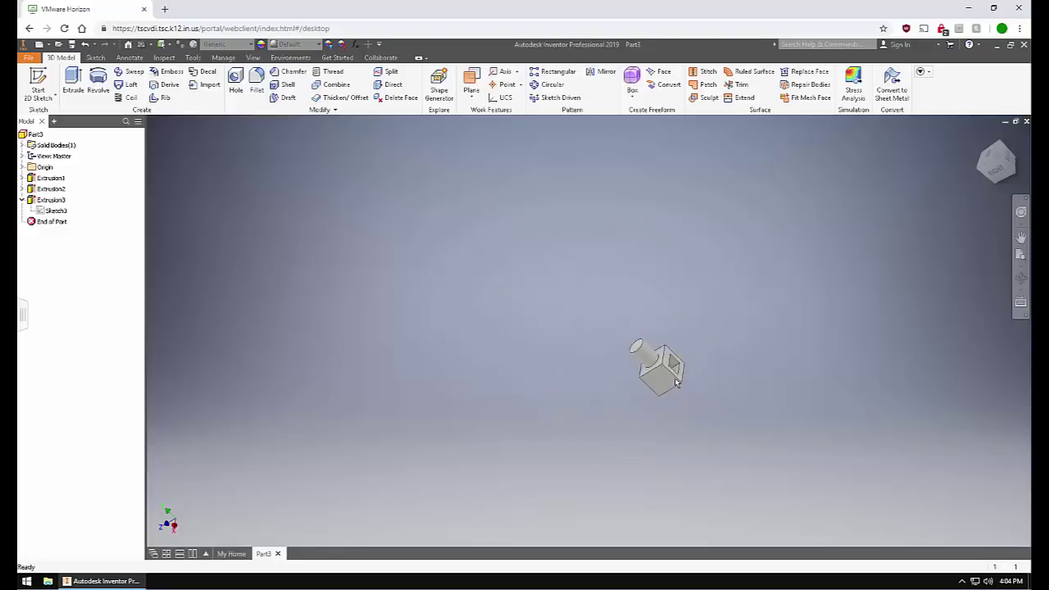
pyautogui.moveTo(724, 366); pyautogui.dragTo(256, 334, button='middle')
pyautogui.scroll(3, 650, 344)
pyautogui.scroll(2, 649, 346)
# Refit the whole part in the view with Home and start a new 2D sketch.
pyautogui.click(1020, 237)
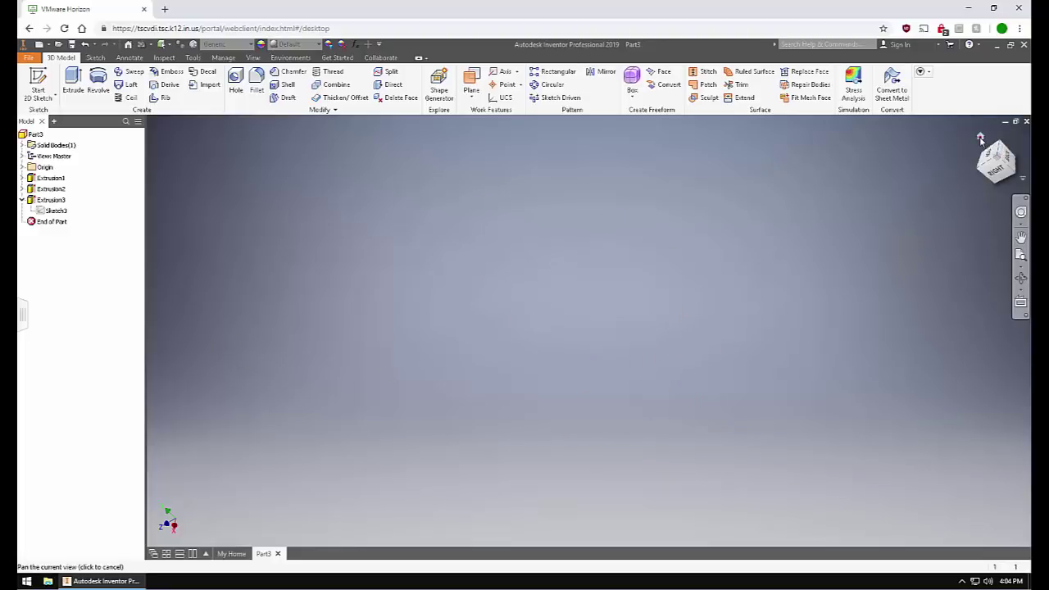
pyautogui.press('Home')
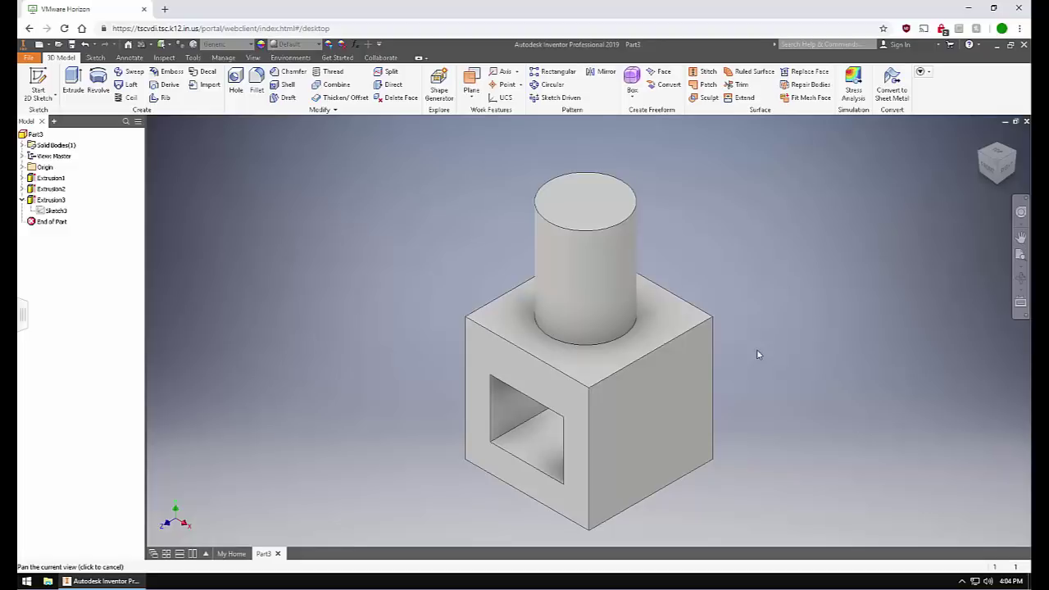
pyautogui.click(757, 353)
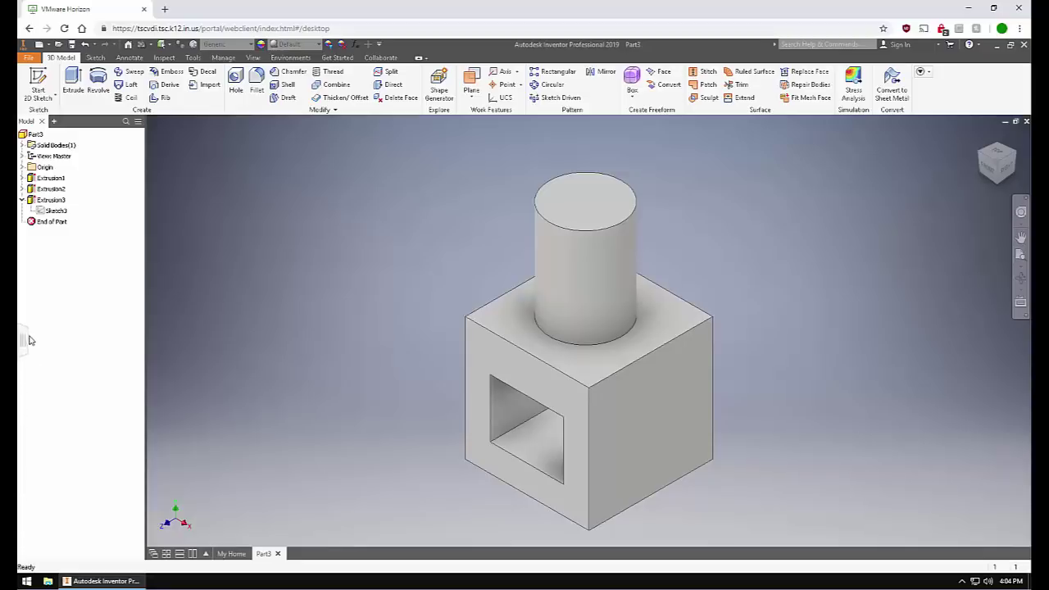
pyautogui.moveTo(23, 294); pyautogui.dragTo(23, 420)
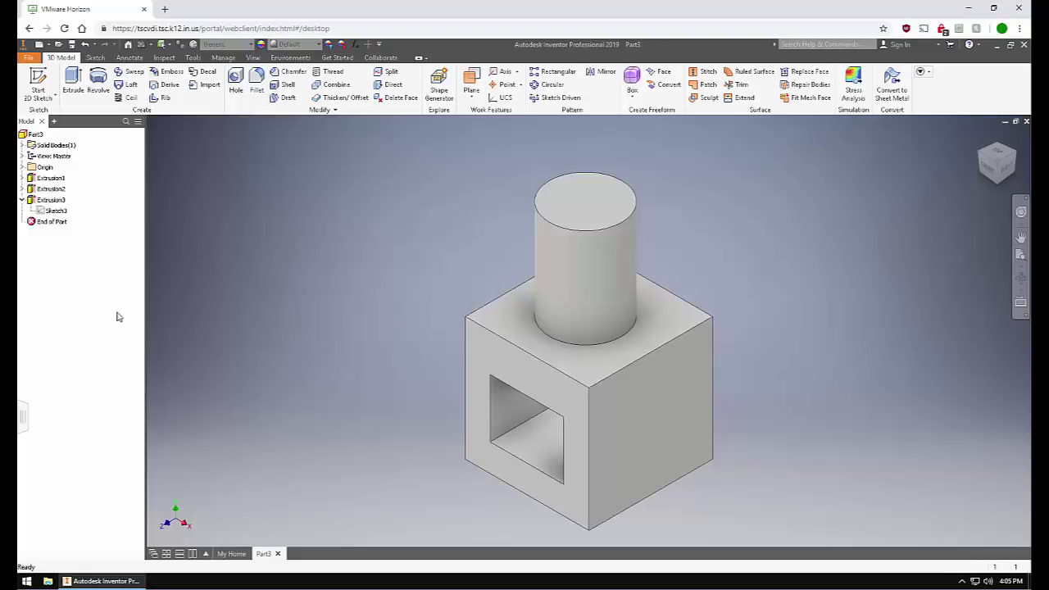
pyautogui.click(38, 82)
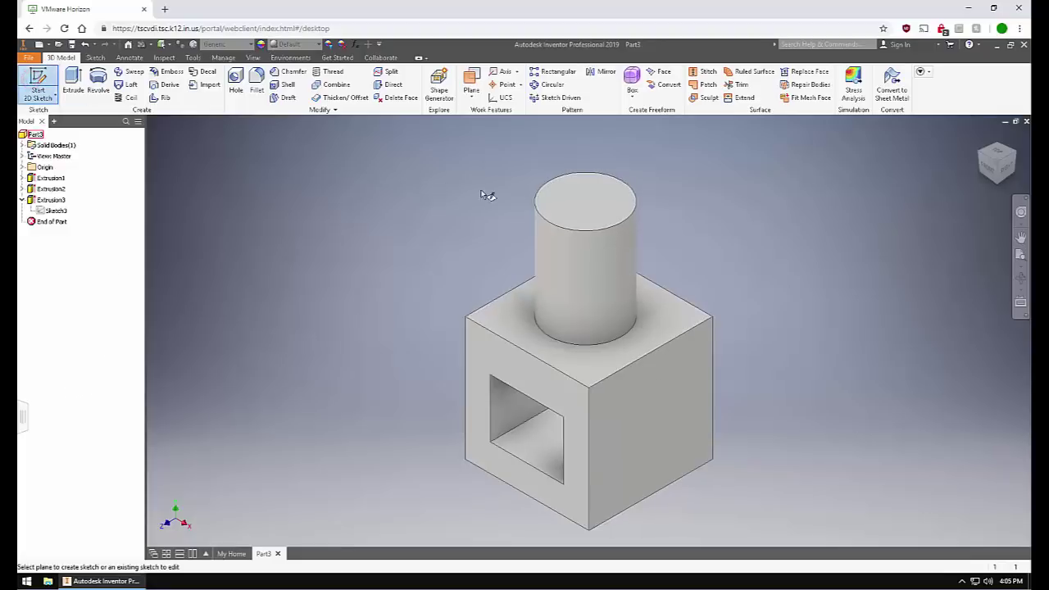
# Start Sketch4 on the cylinder's top face and draw one short horizontal line.
pyautogui.click(566, 201)
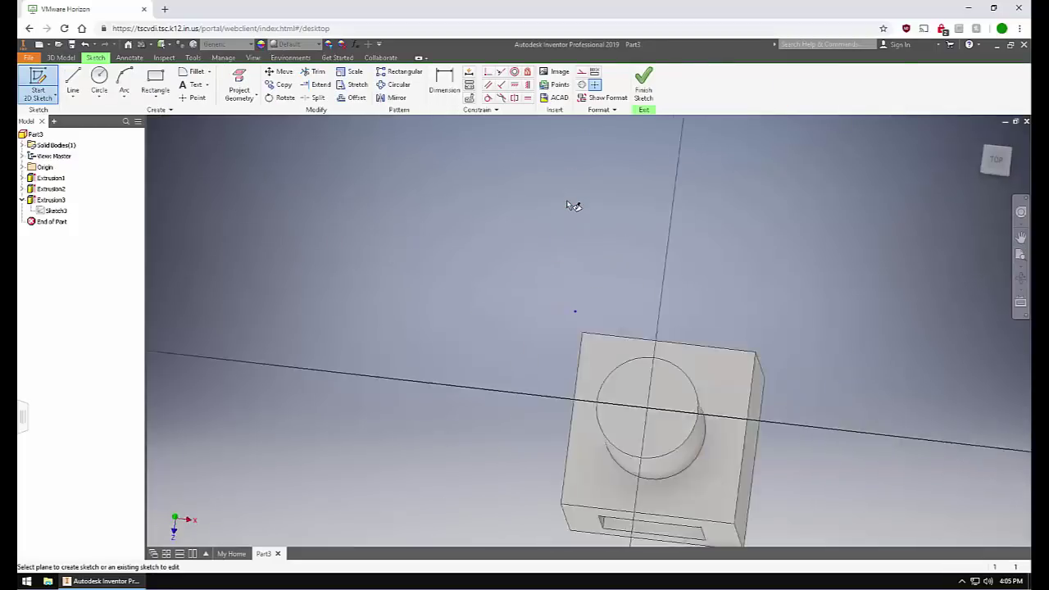
pyautogui.press('l')
pyautogui.click(500, 281)
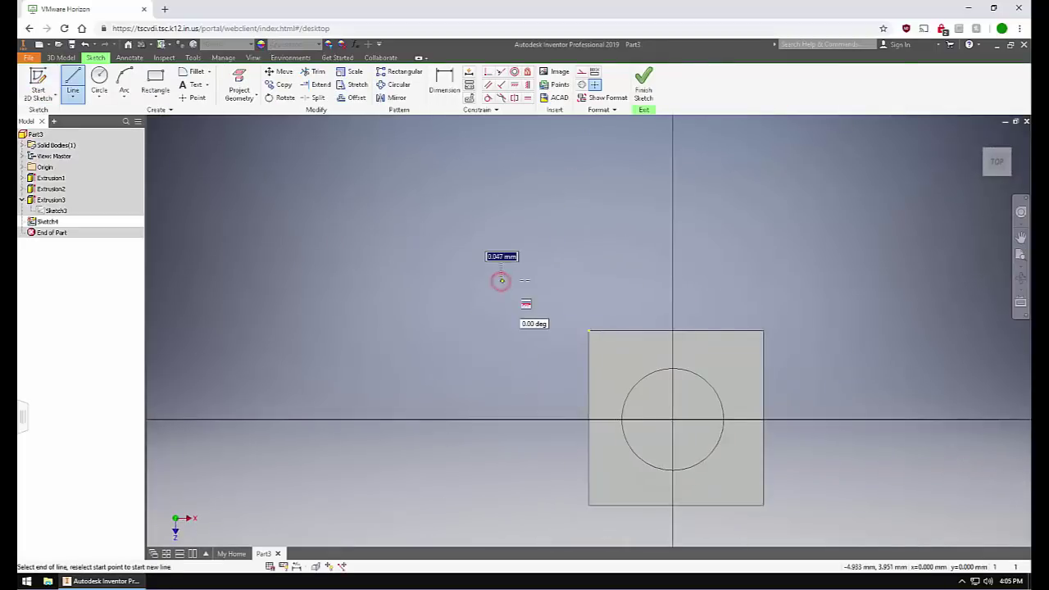
pyautogui.click(582, 280)
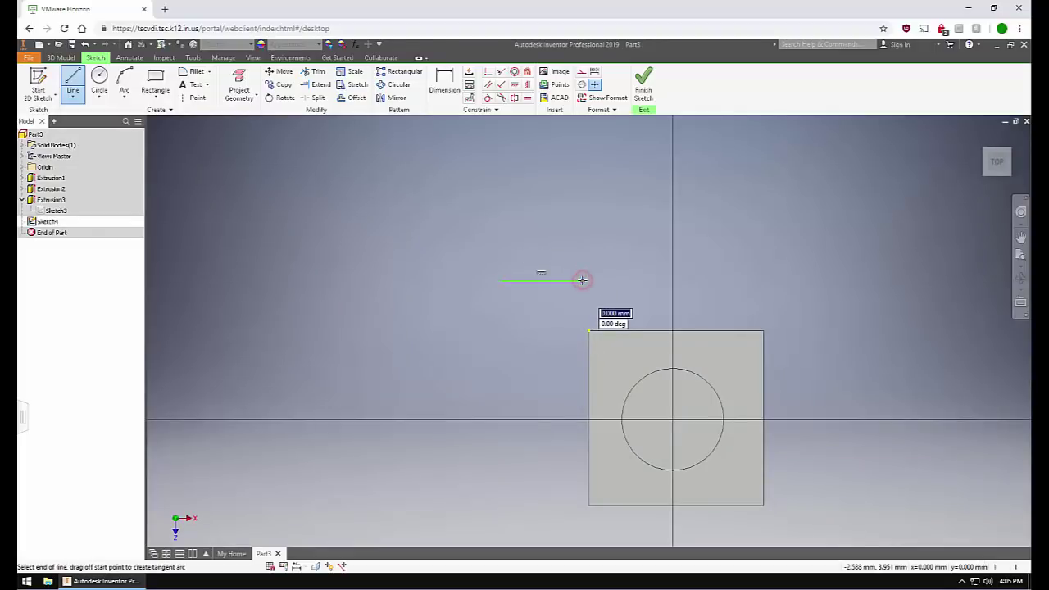